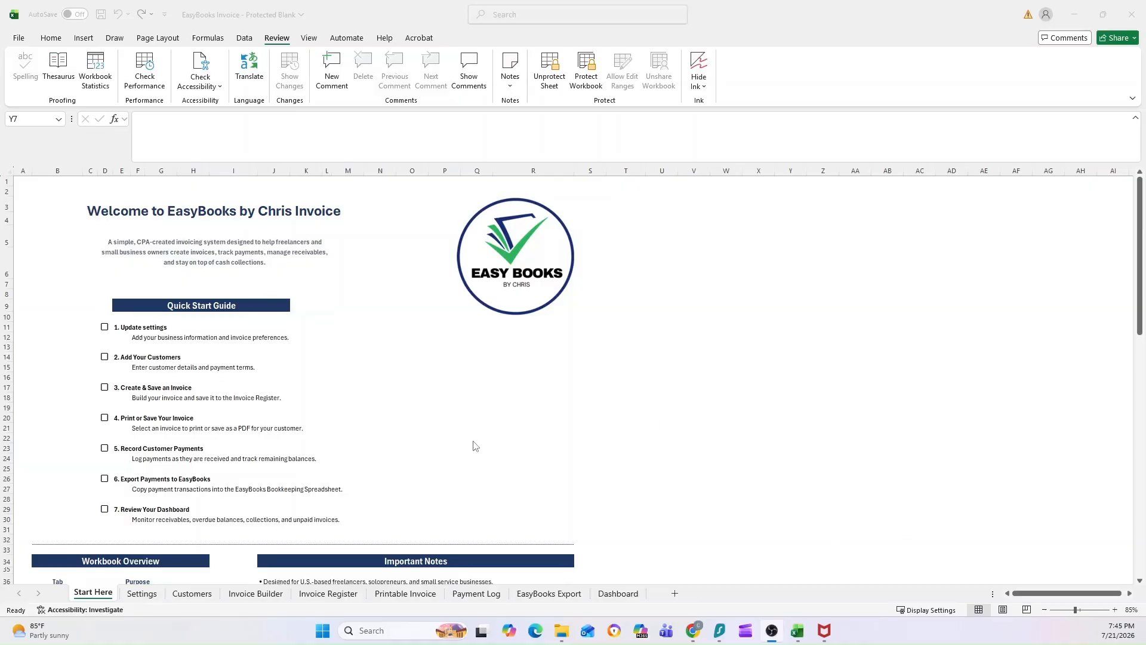
Paste the prepared business details, Net 30, INV, 1001, 7.25% tax and footer note into Settings D5:D17.
left_click(404, 329)
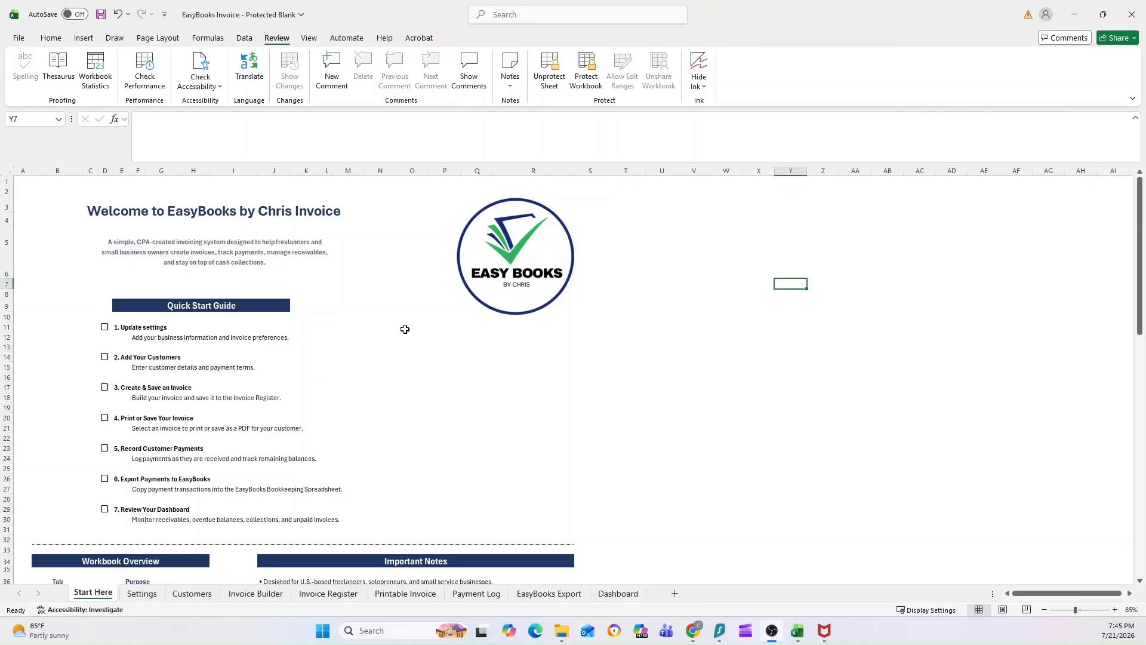
left_click(868, 378)
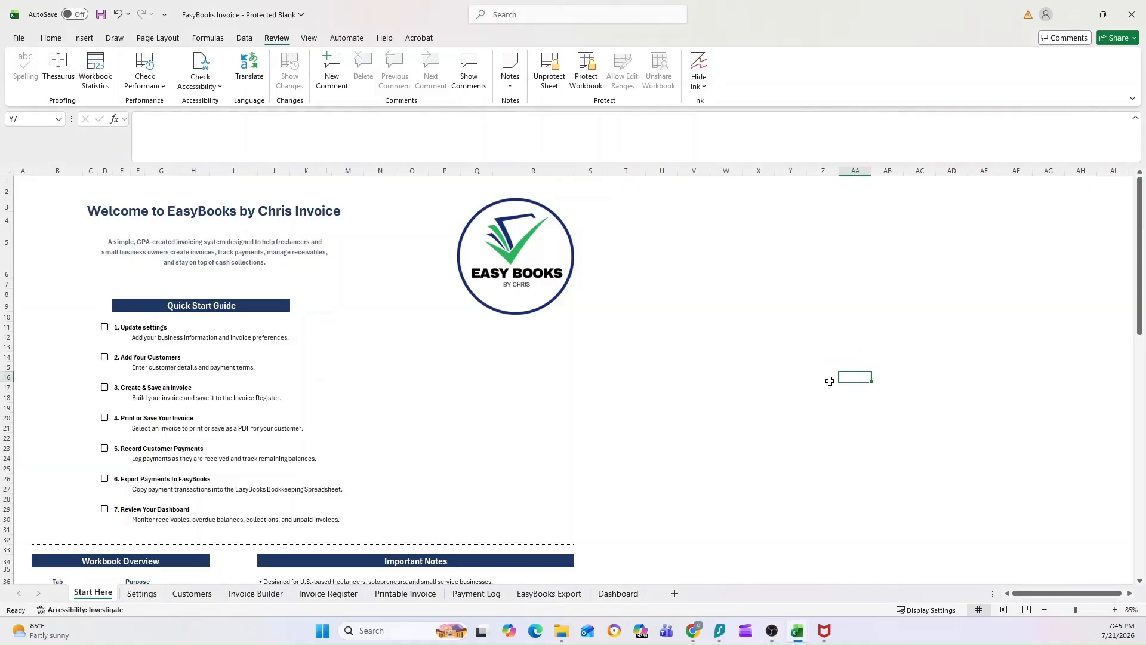
scroll(329, 353, "down", 3)
scroll(330, 353, "up", 3)
left_click(142, 593)
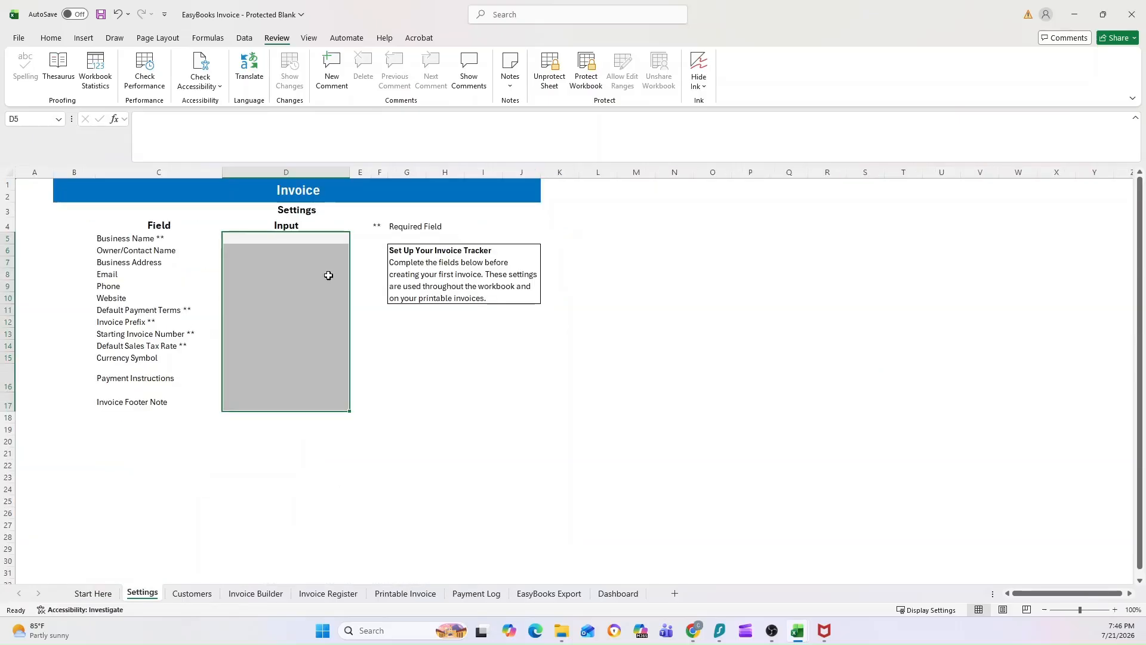
left_click(317, 240)
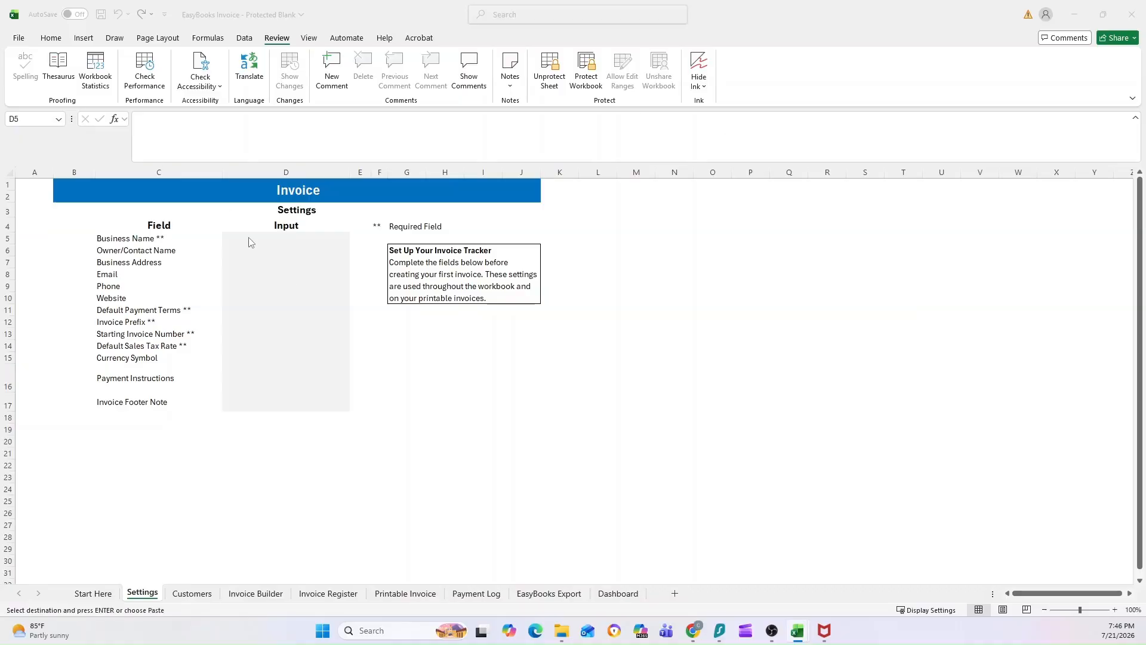
left_click(278, 239)
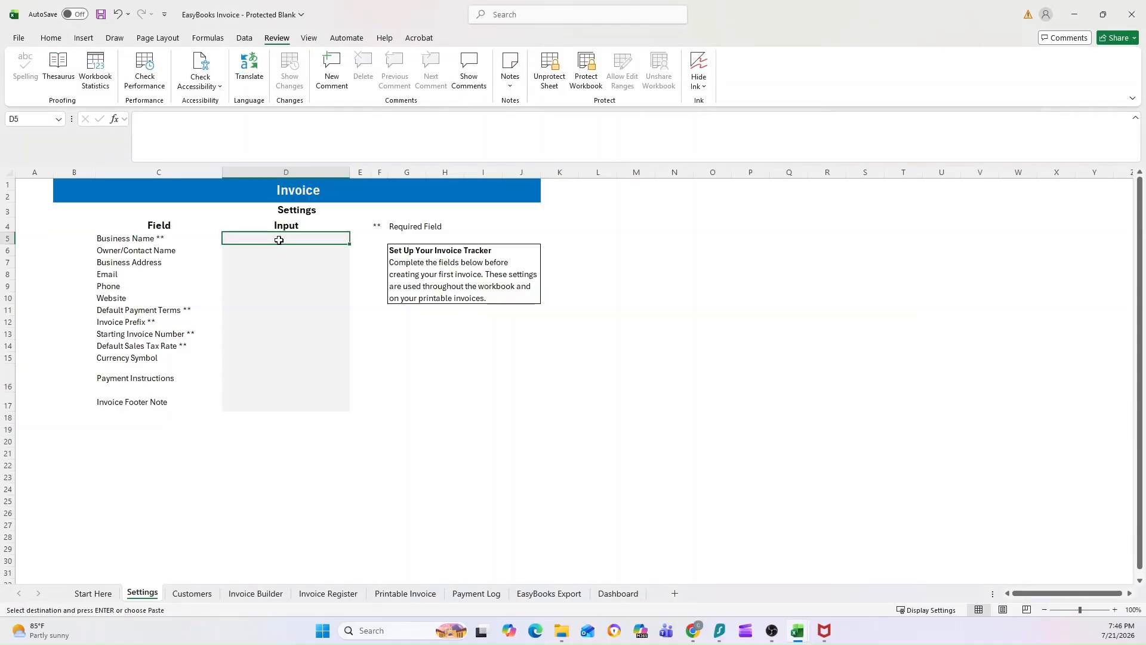
key("ctrl+v")
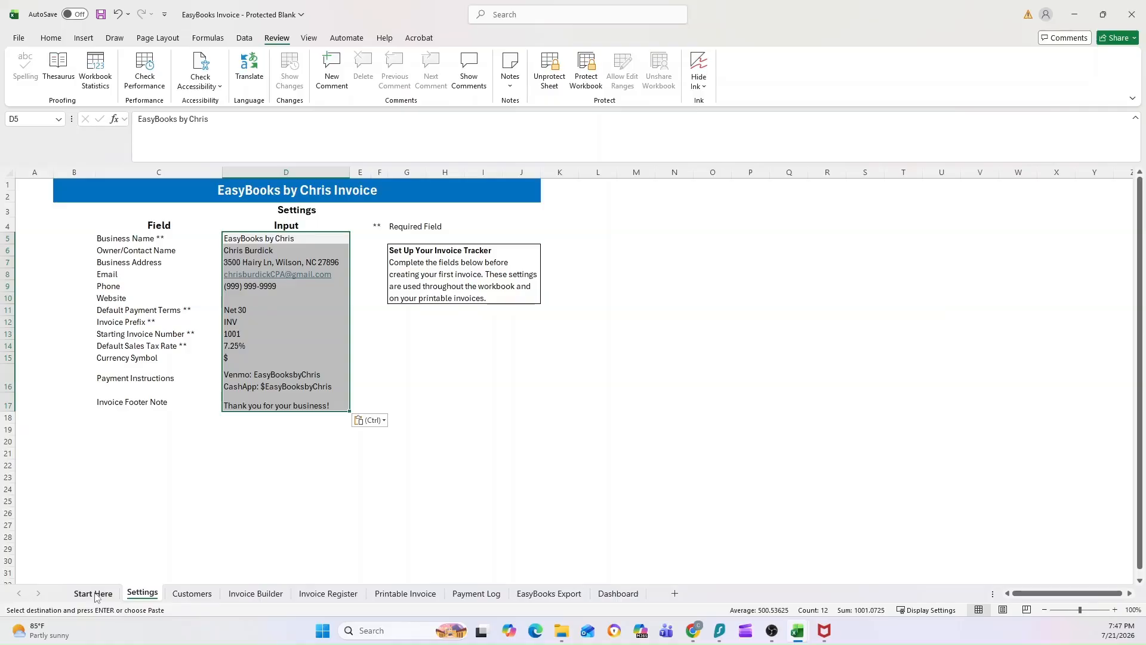
On the Customers sheet, select the sample Broadwell Goggles row and dismiss the protected-sheet warning.
left_click(190, 594)
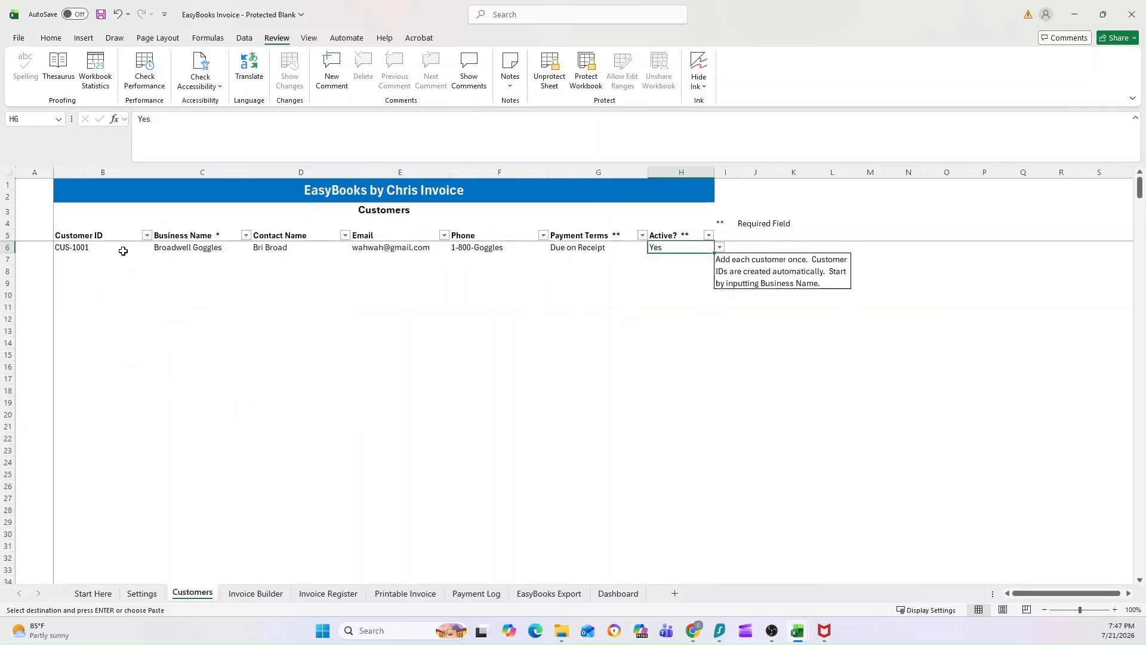
left_click(123, 250)
left_click(203, 249)
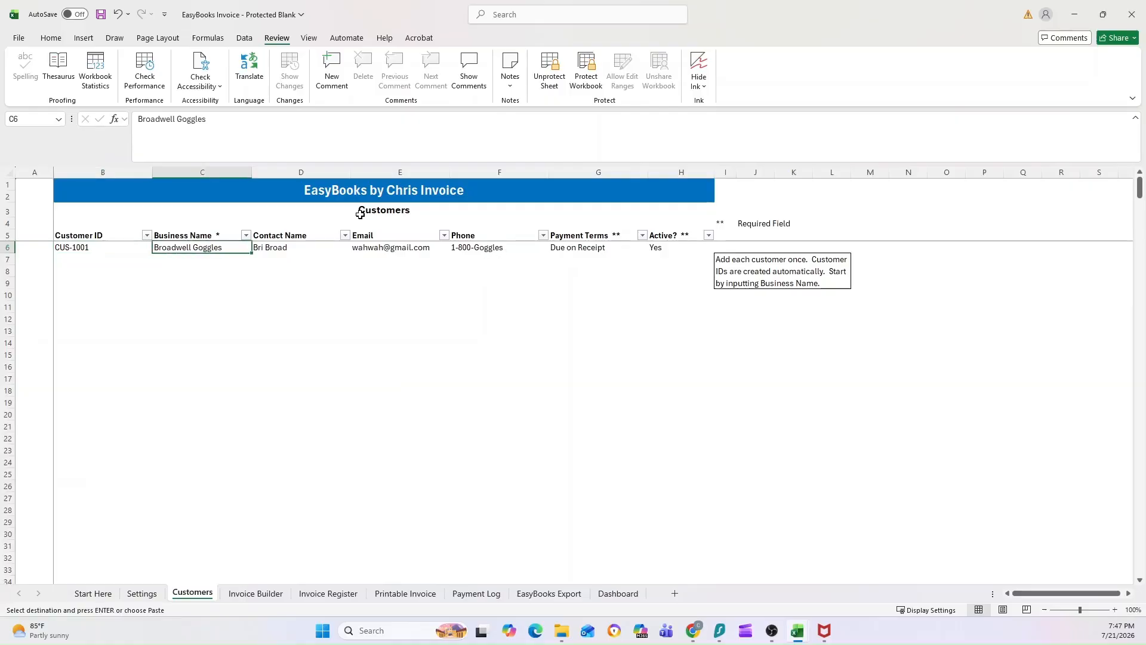
left_click(117, 245)
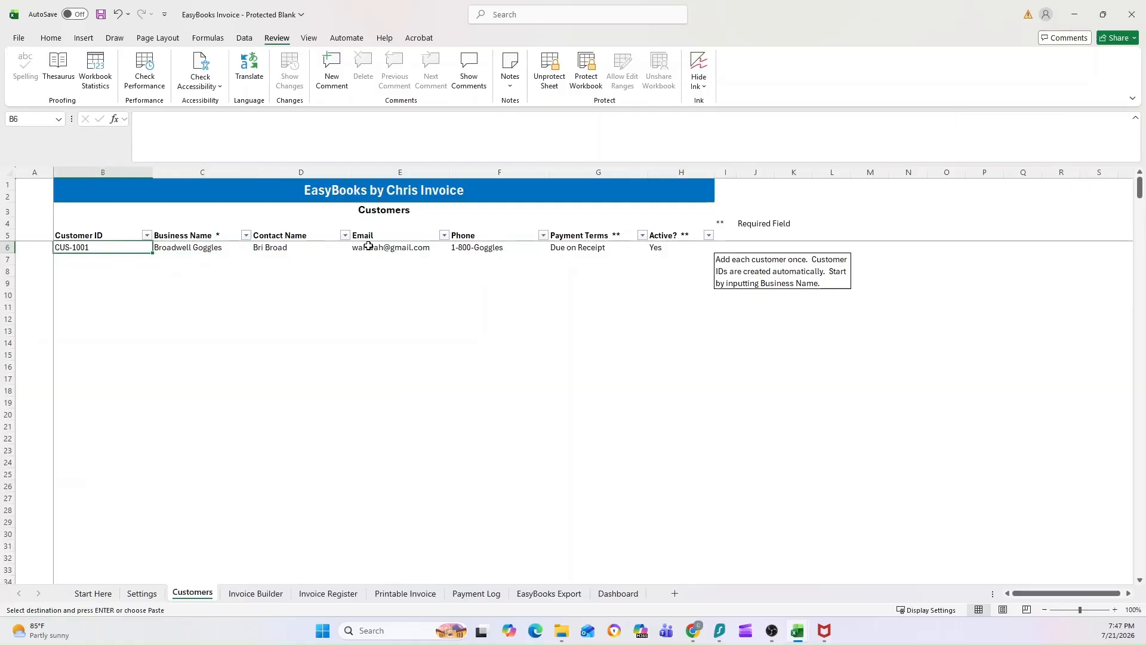
left_click(312, 247, "ctrl")
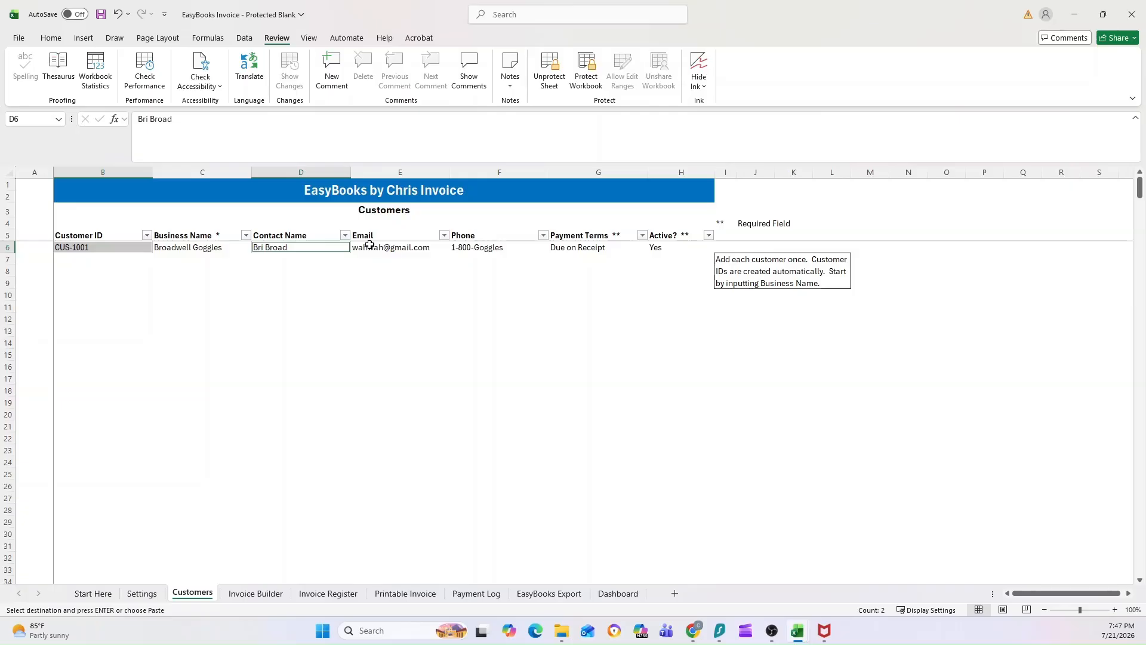
left_click(376, 245, "ctrl")
left_click(474, 247, "ctrl")
key("Delete")
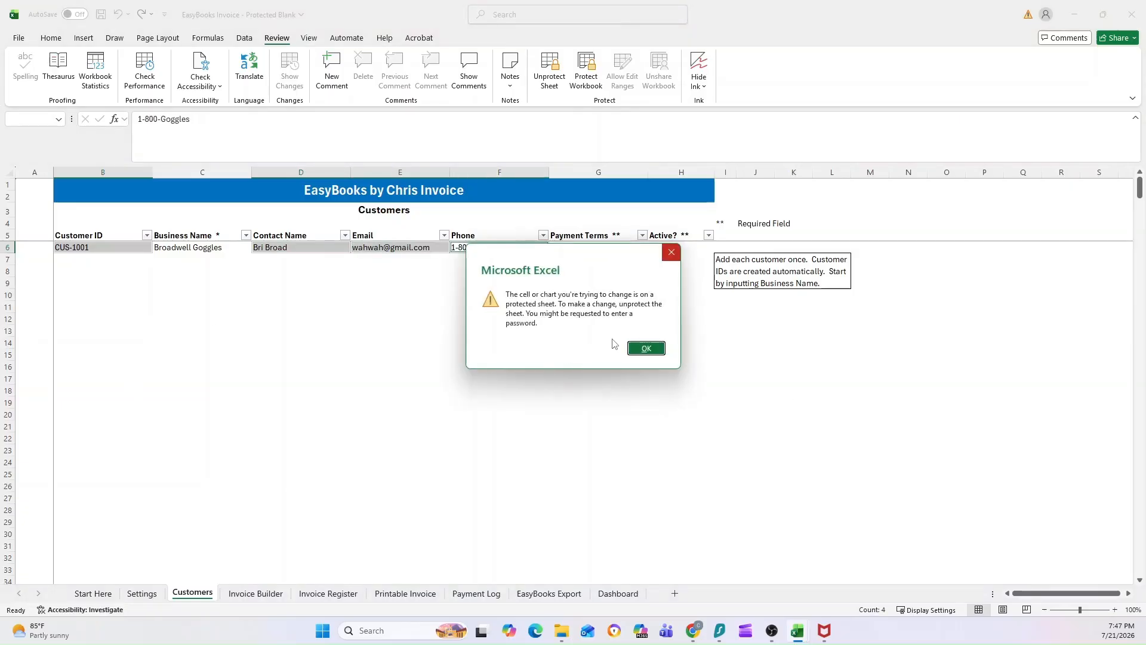
left_click(645, 348)
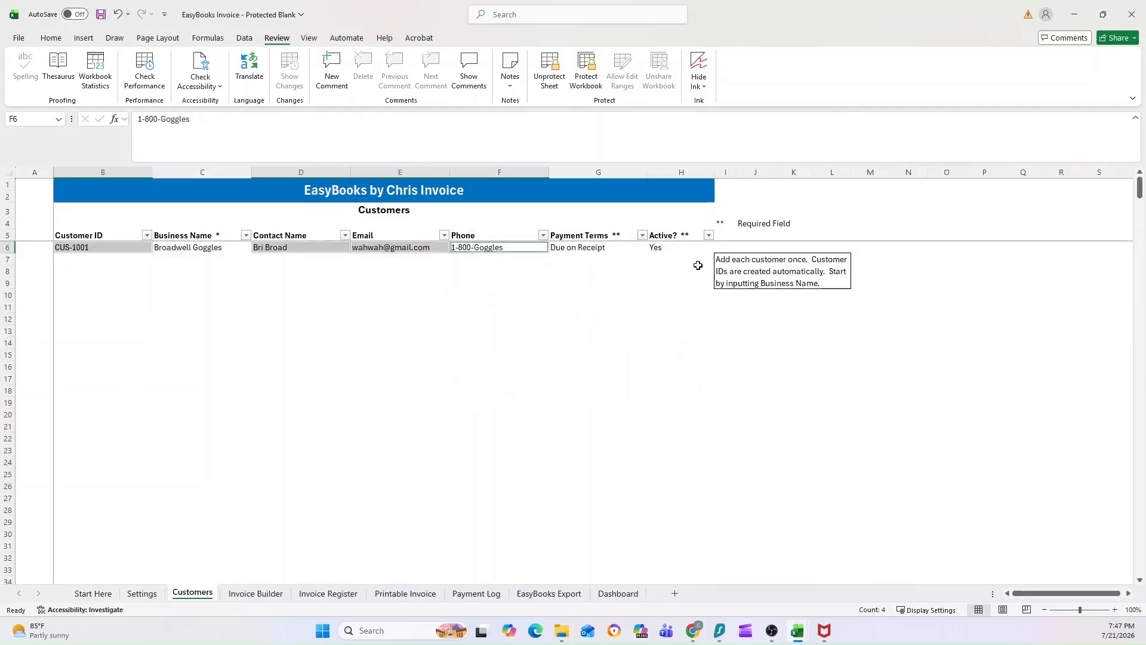
Clear the sample business name, payment terms, Active value, contact, e-mail and phone cells.
left_click(141, 255)
left_click(131, 246)
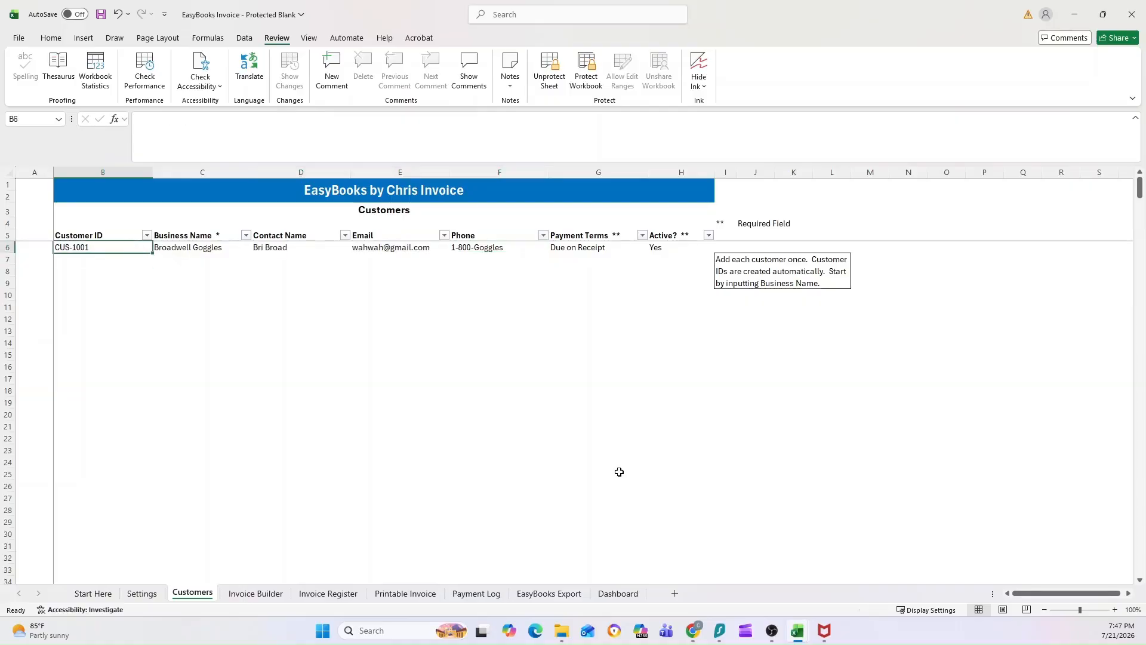
key("Right")
key("Delete")
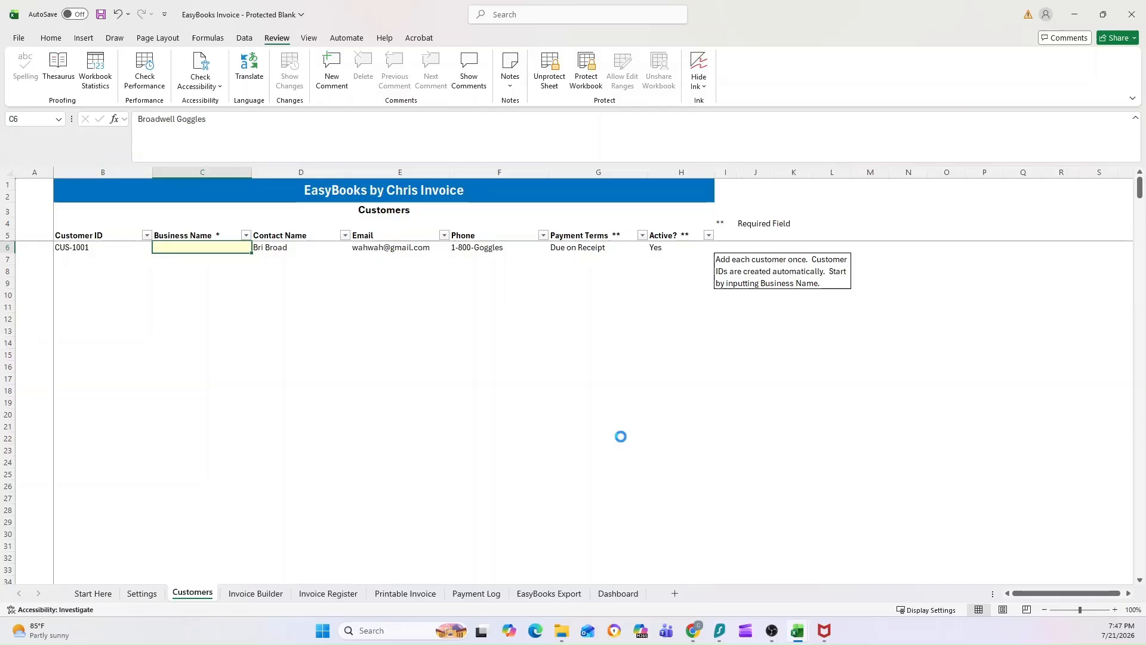
left_click(581, 247)
left_click(661, 247, "ctrl")
key("Delete")
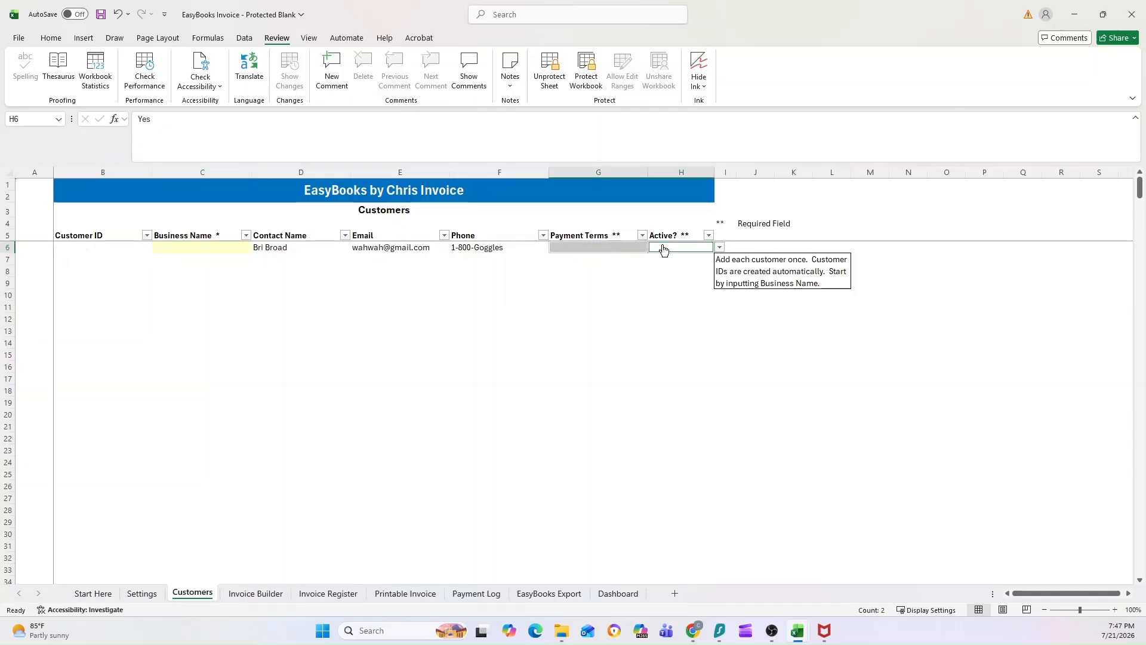
key("Left")
key("Left")
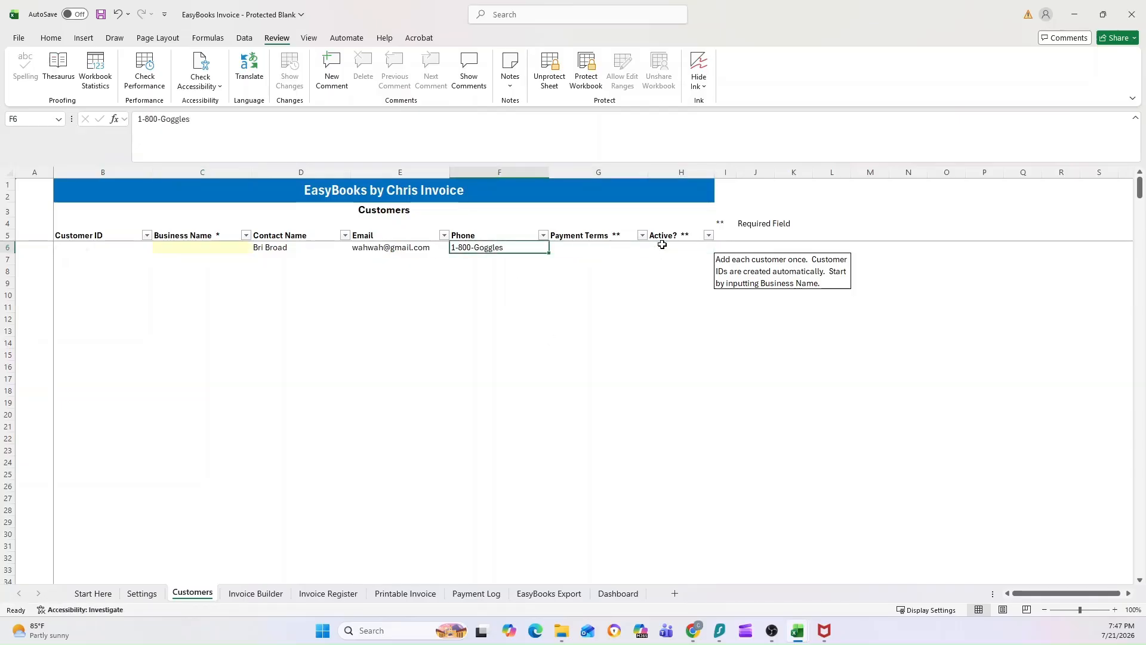
left_click(272, 251)
left_click_drag(470, 246, 470, 246)
key("Delete")
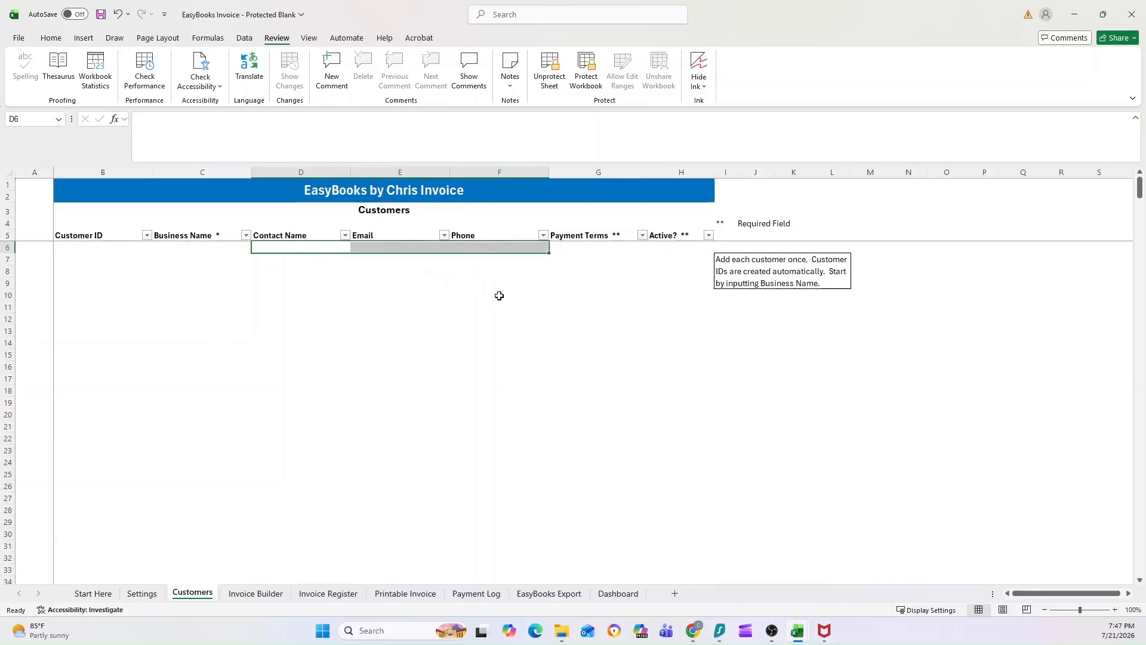
left_click(519, 298)
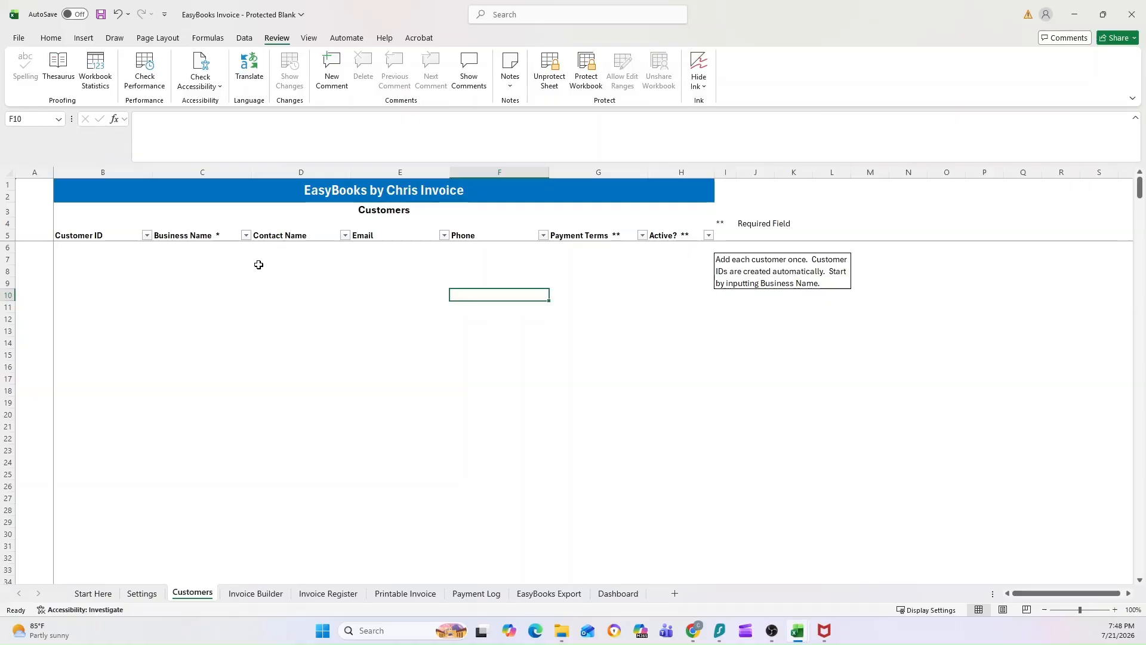
Enter Hello Kitty as the business name in the first customer row.
left_click(196, 247)
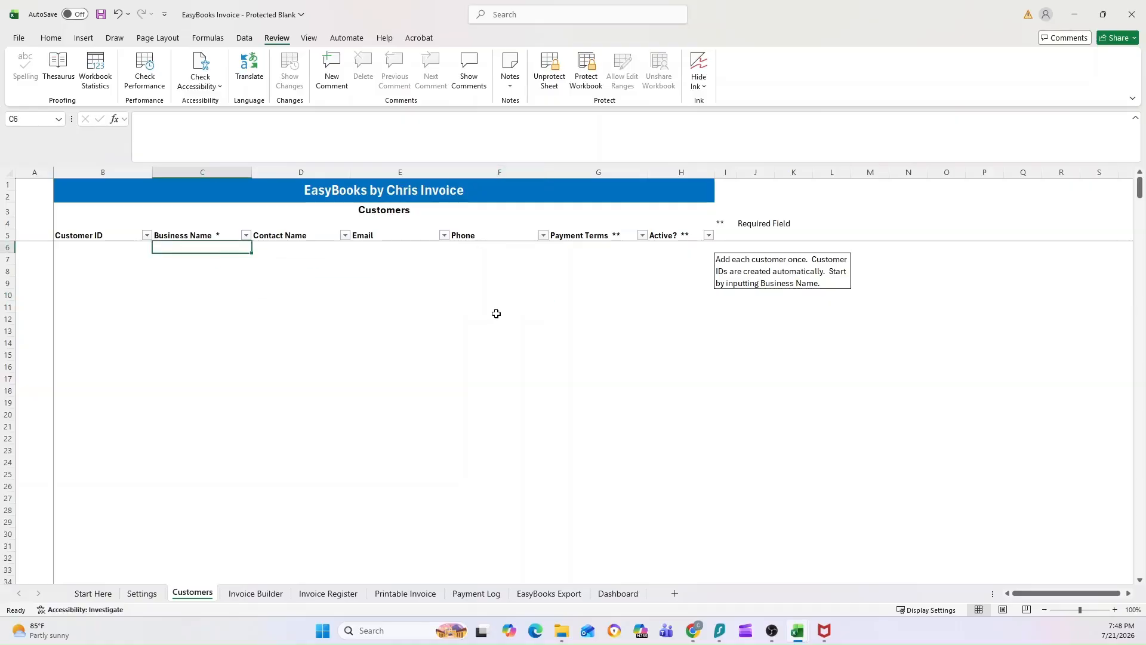
type("Hello Kitty")
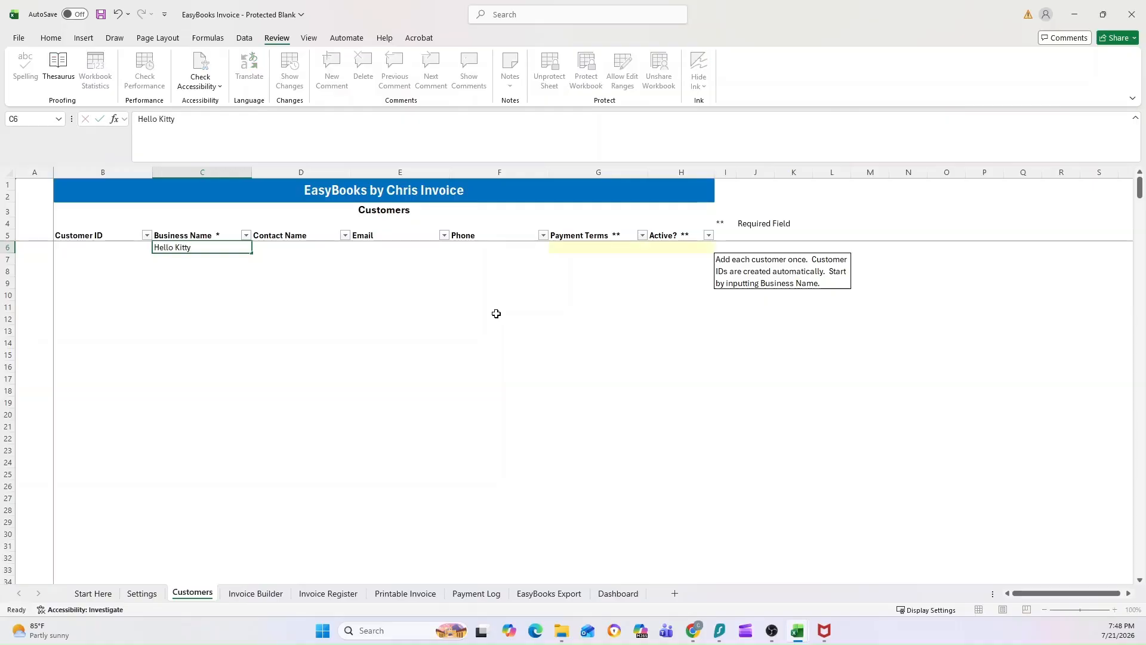
key("Return")
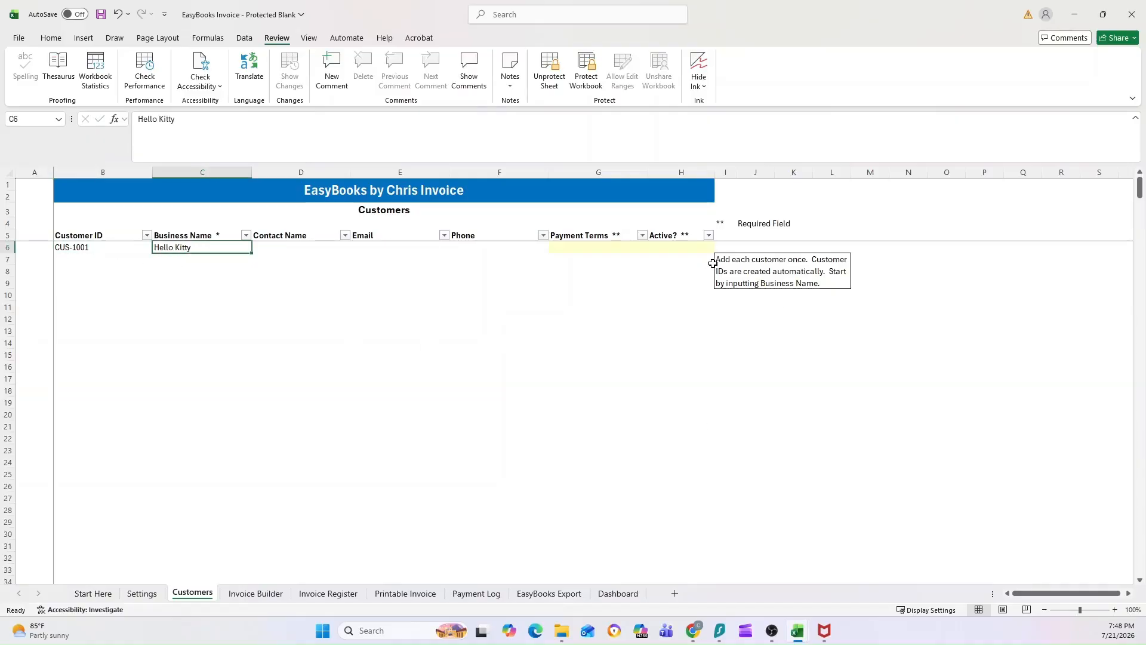
left_click(735, 264)
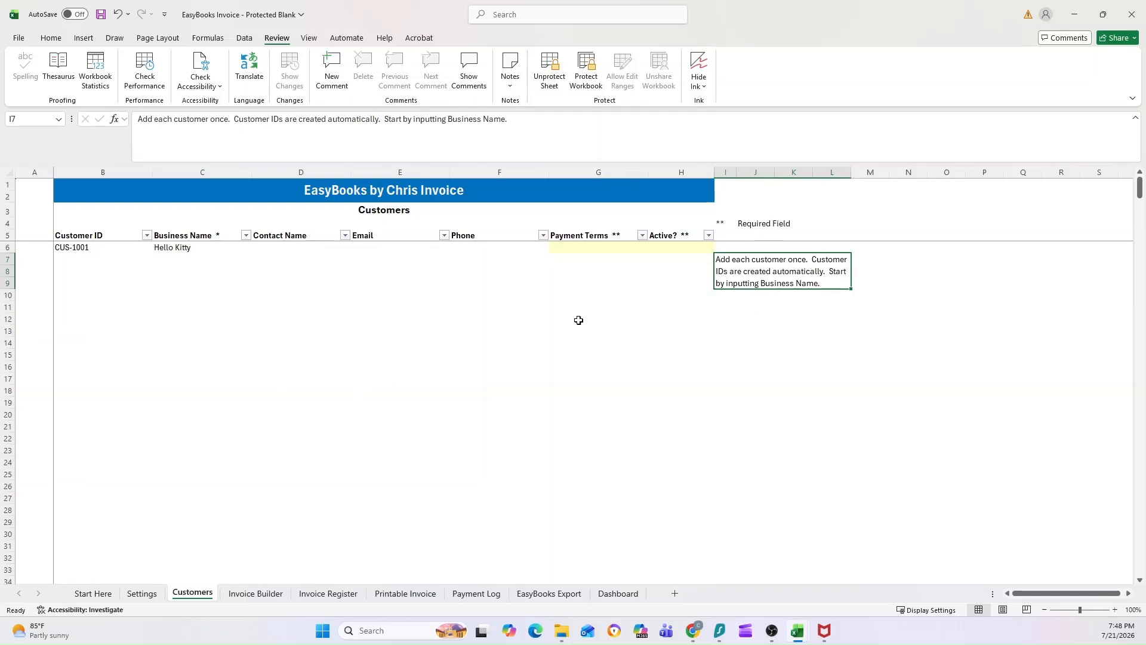
Fill in the customer's contact name, e-mail address and full phone number.
left_click(279, 249)
type("Hello")
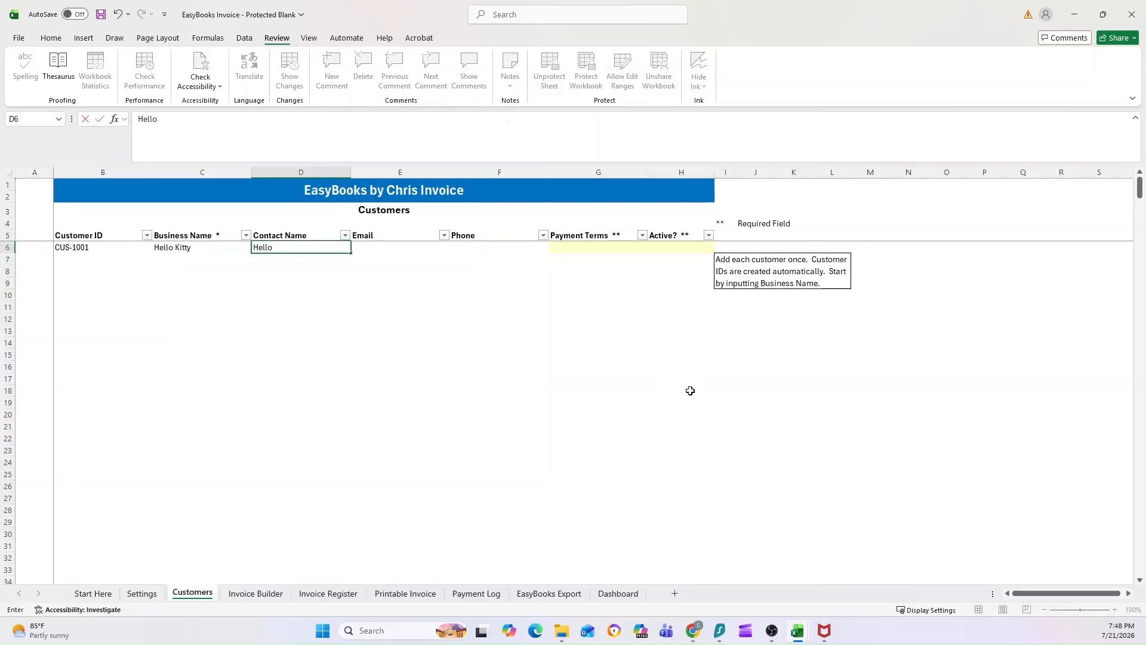
type(" Kitty")
key("Tab")
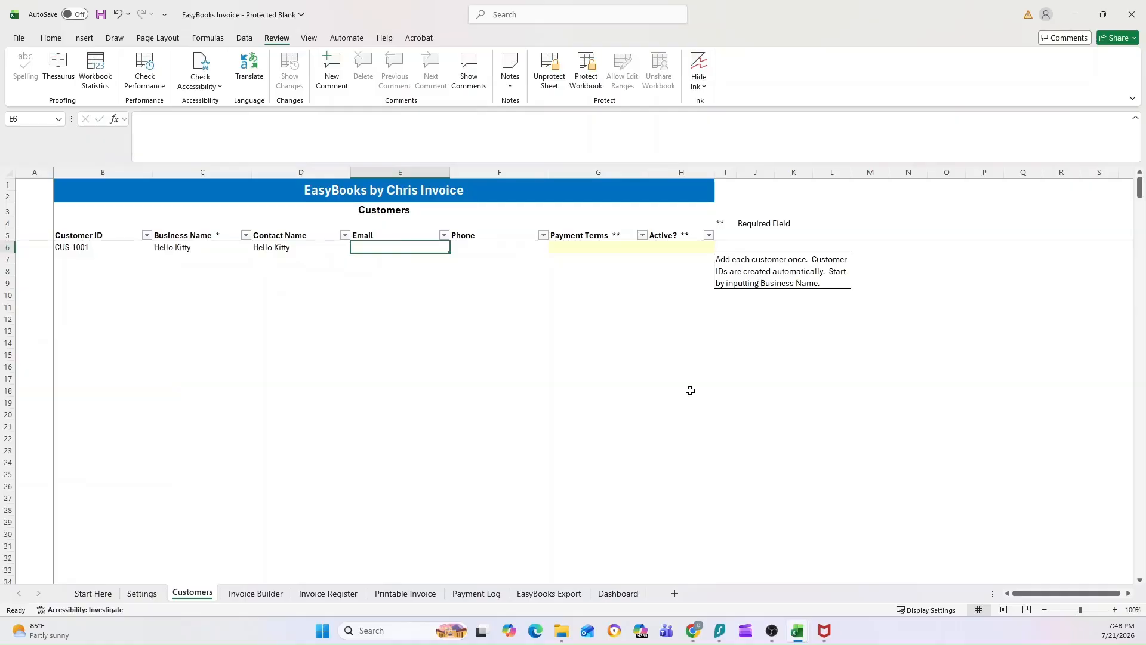
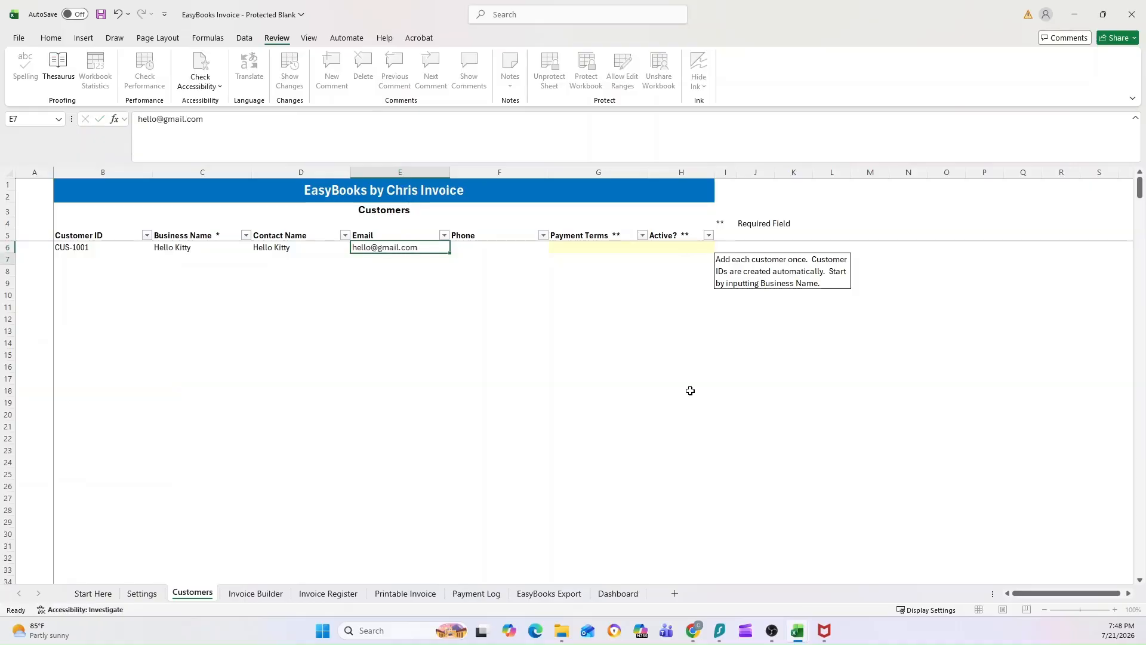
key("Tab")
type("999")
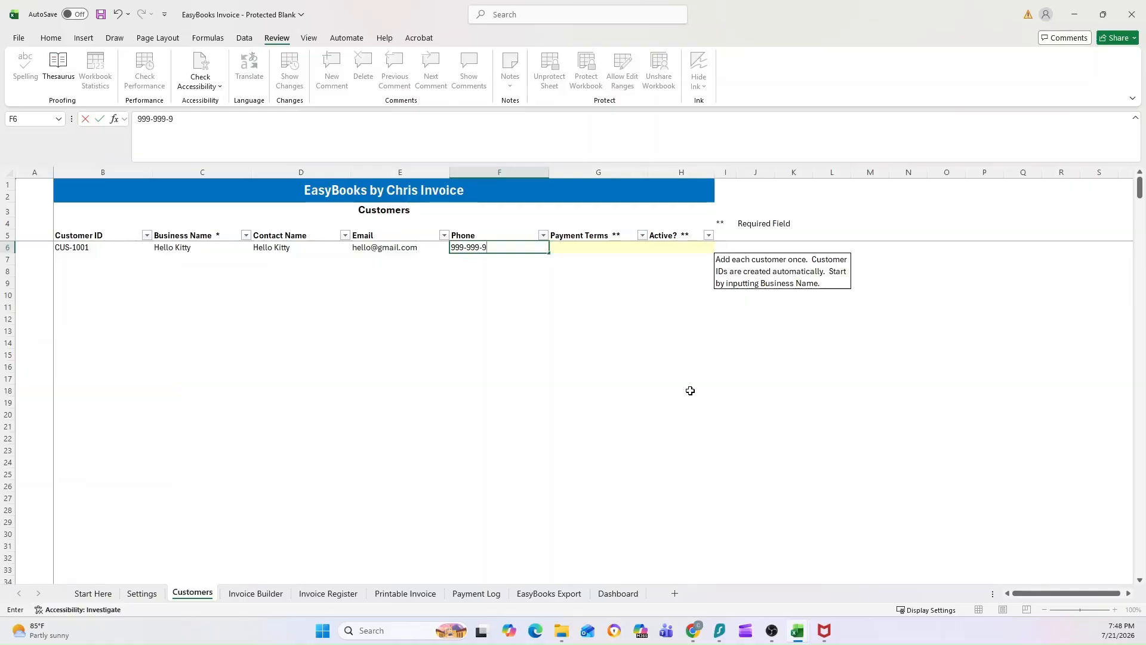
type("-999-9999")
key("Return")
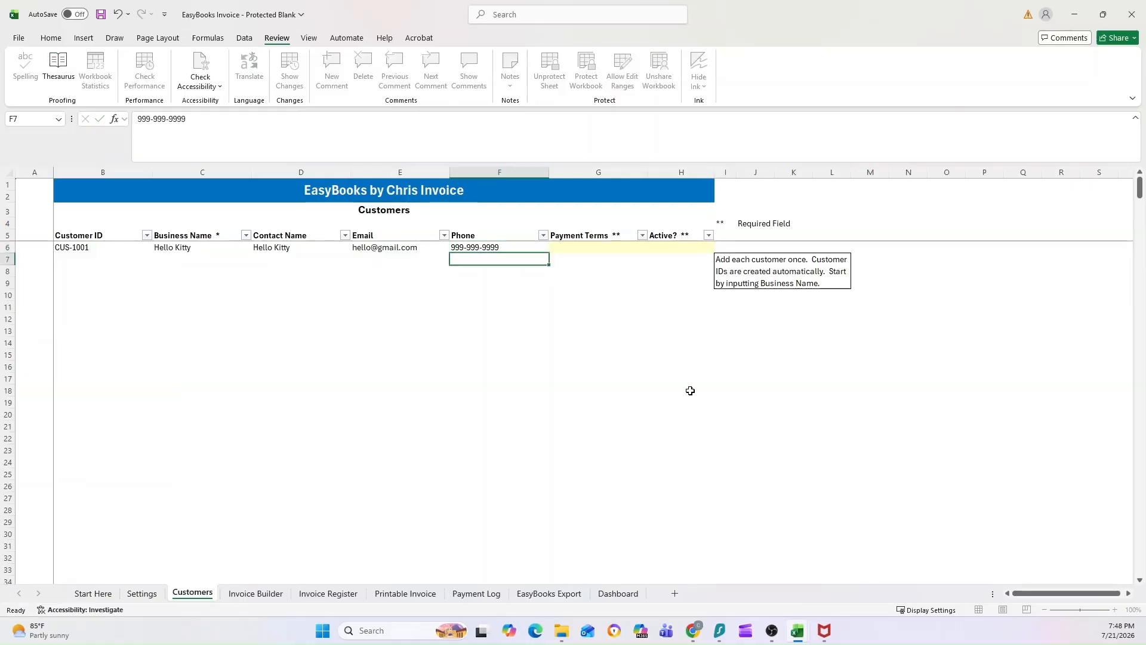
key("Up")
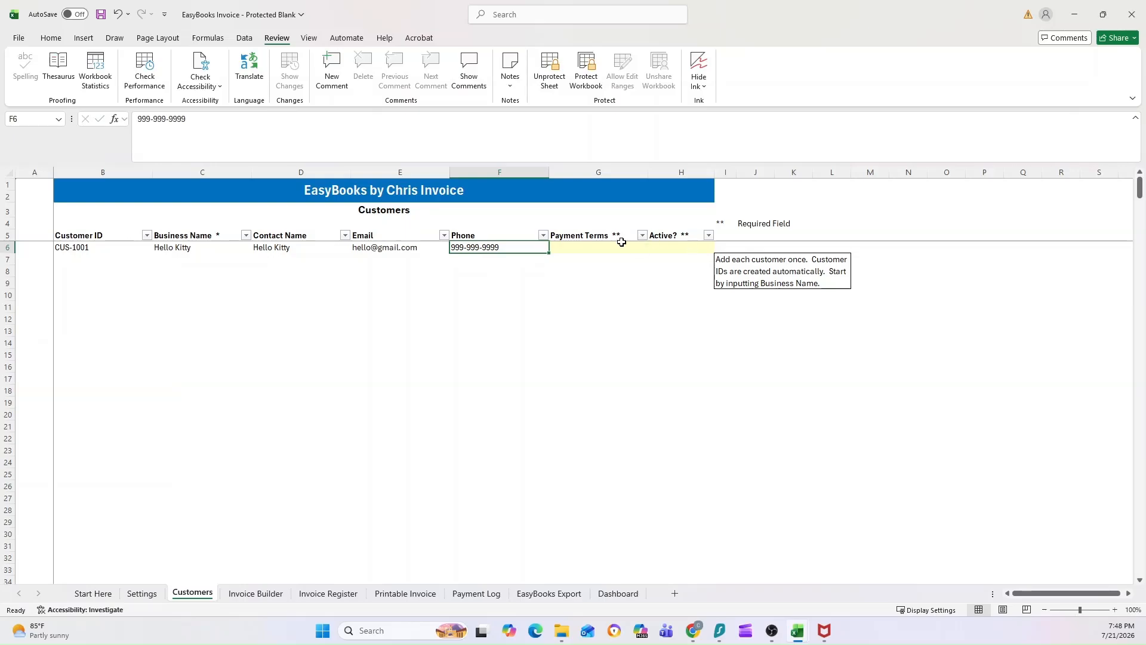
Choose Due on Receipt in Payment Terms and Yes in Active, briefly testing No before resetting to Yes.
left_click(592, 248)
left_click(652, 248)
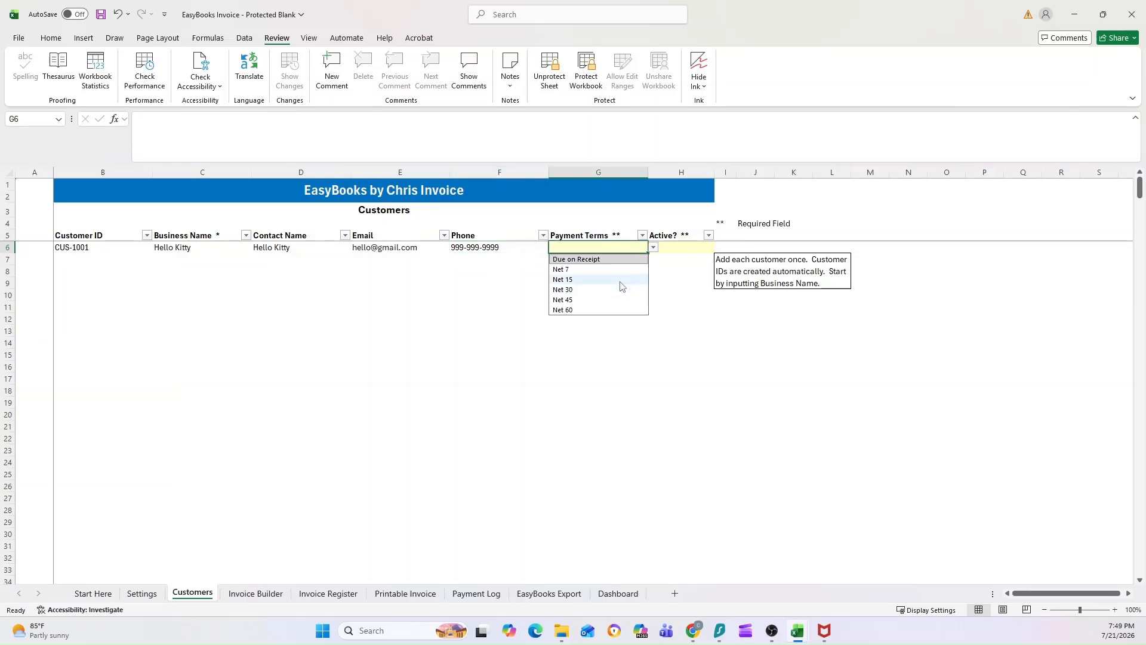
left_click(571, 261)
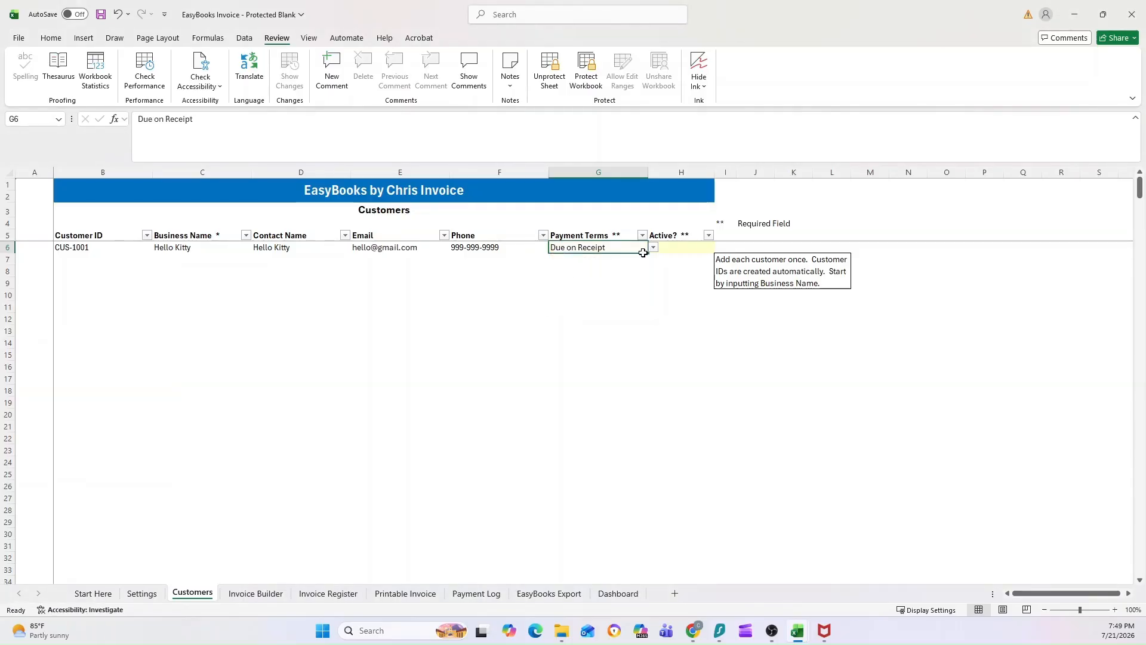
left_click(691, 246)
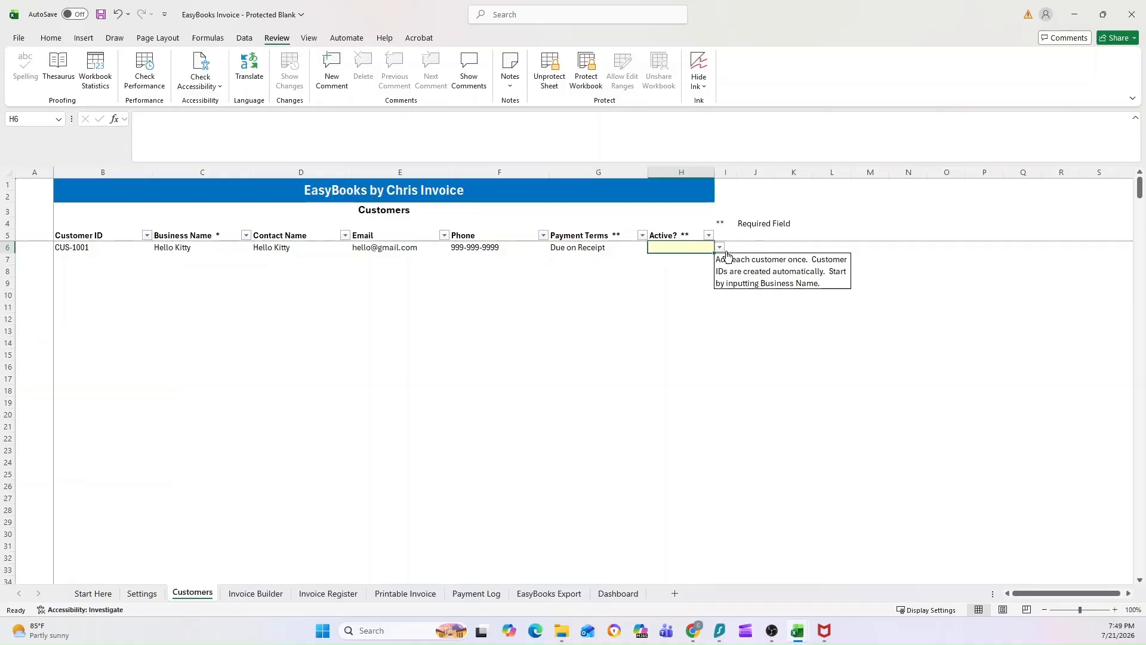
left_click(720, 249)
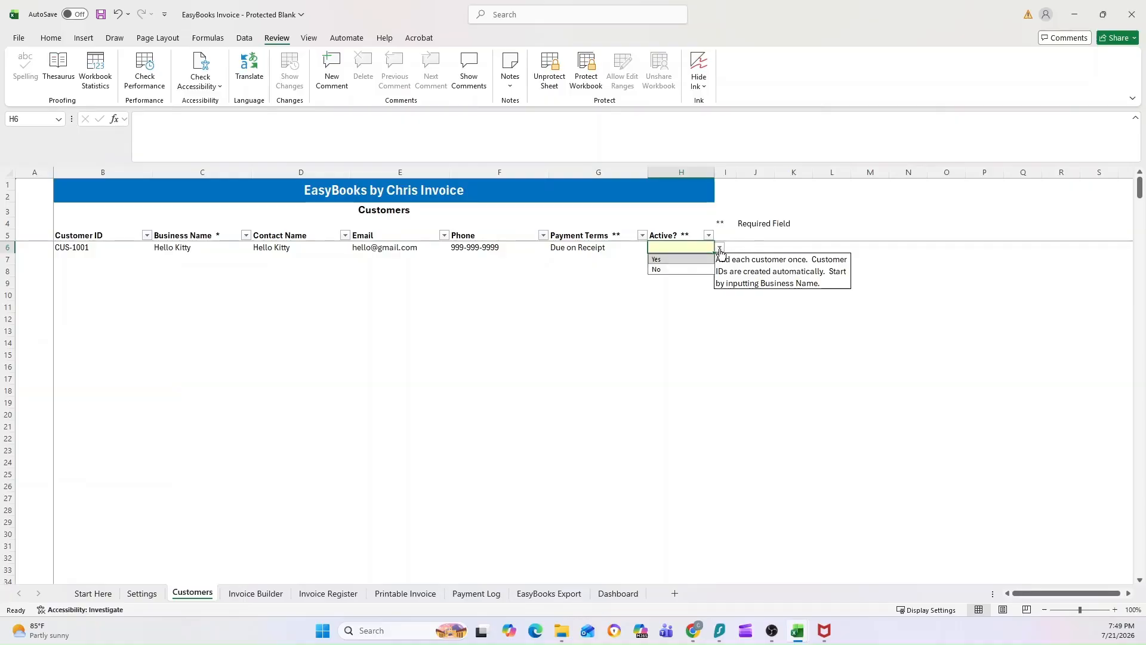
left_click(690, 259)
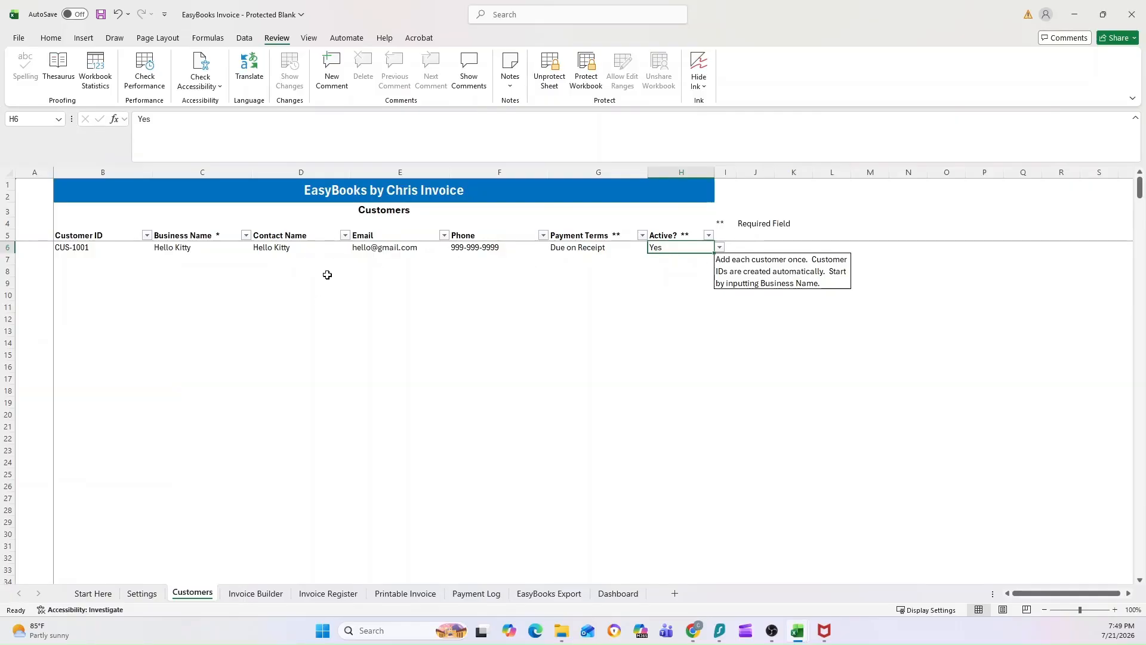
left_click(720, 248)
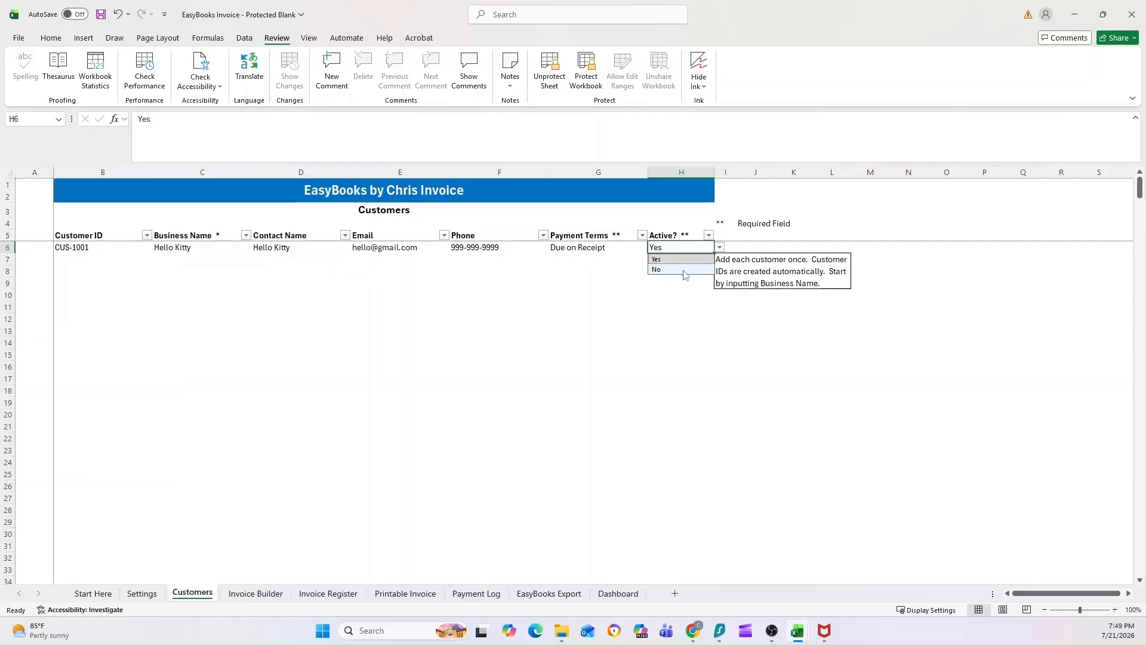
left_click(657, 268)
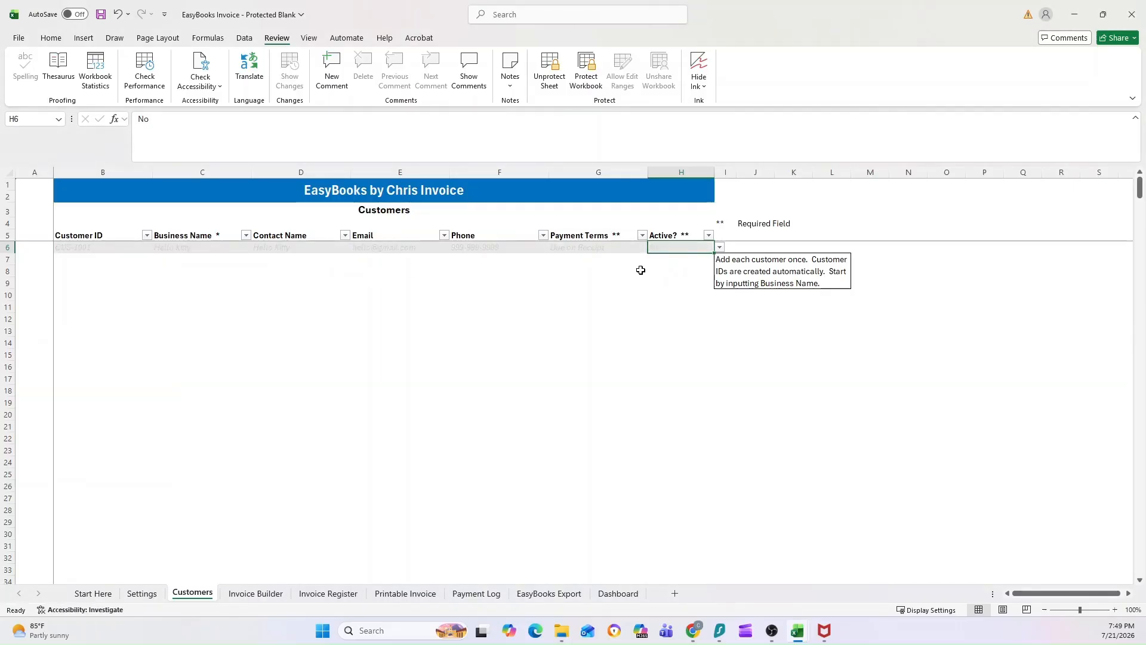
left_click(720, 248)
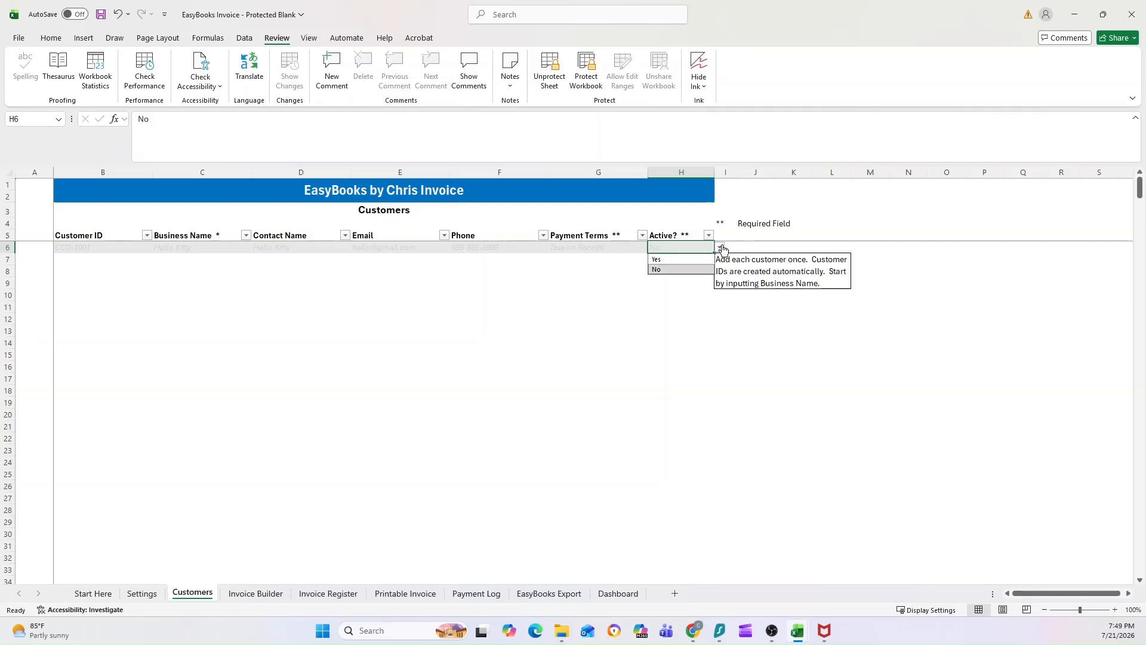
left_click(675, 258)
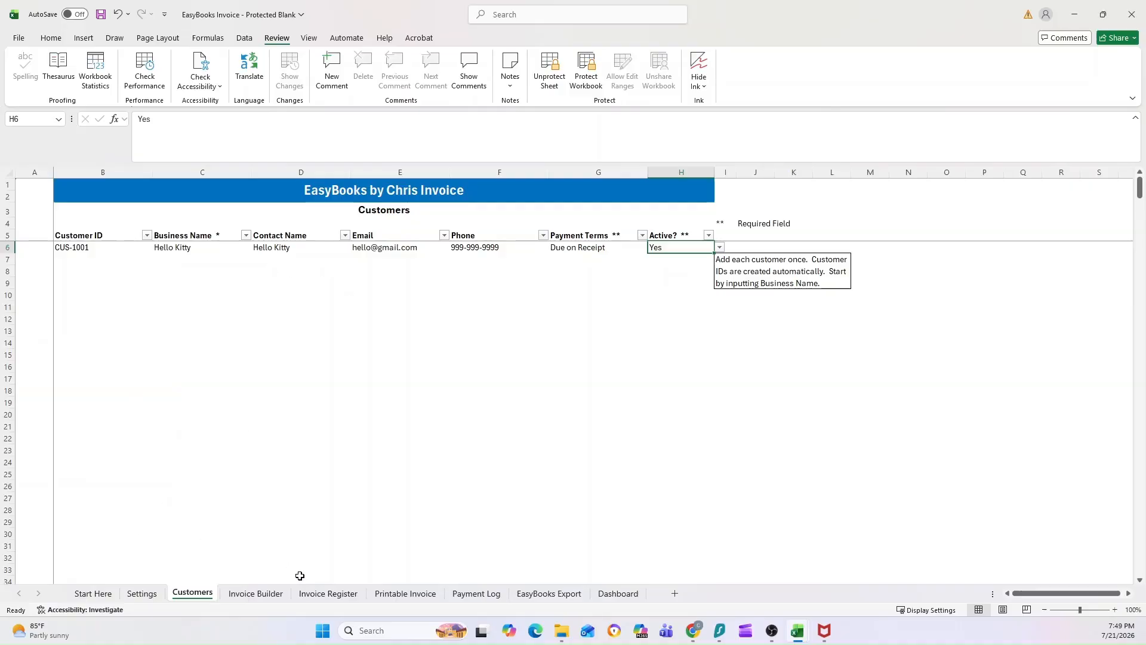
On Invoice Builder, review the line-item input areas, then open the Customer dropdown in H11.
left_click(241, 593)
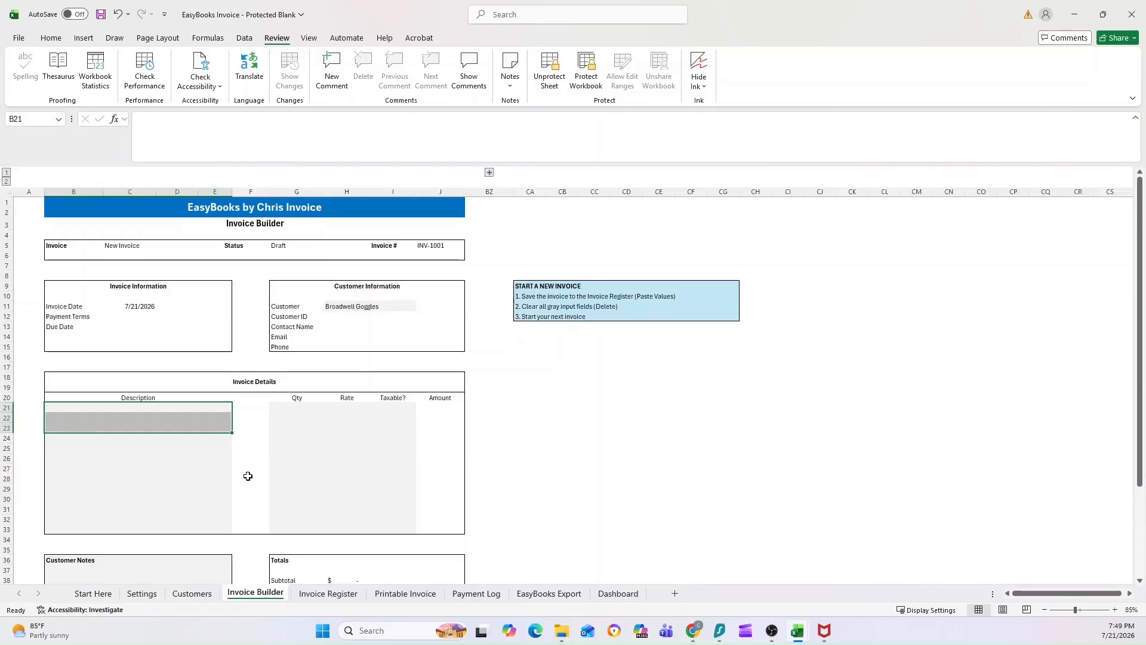
left_click(512, 235)
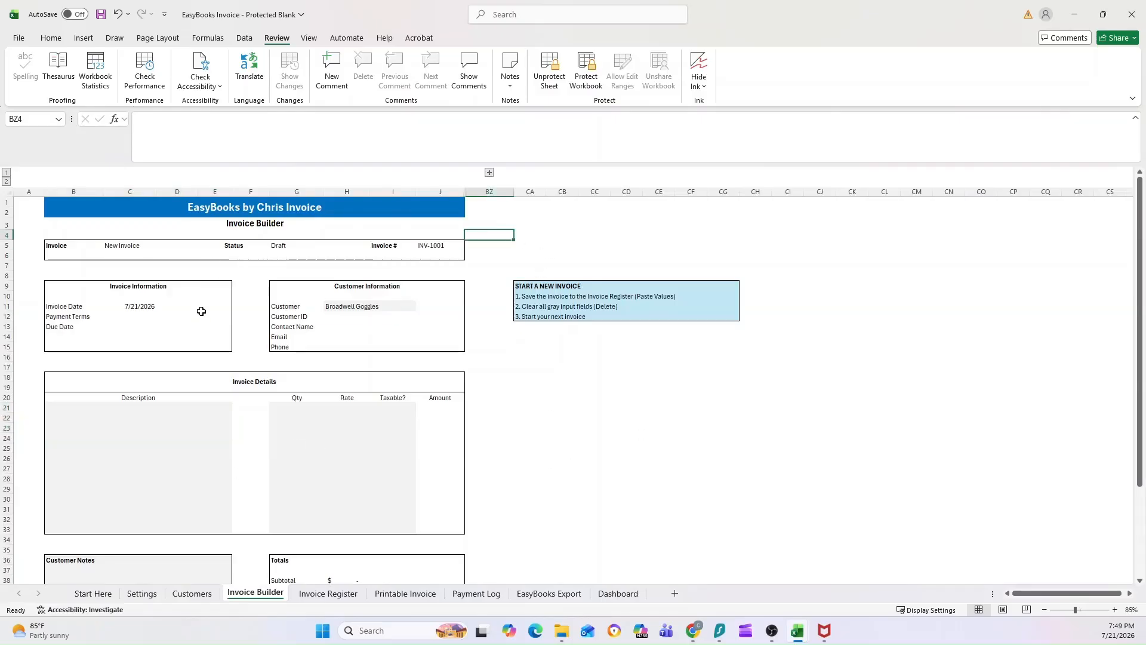
scroll(124, 360, "down", 2)
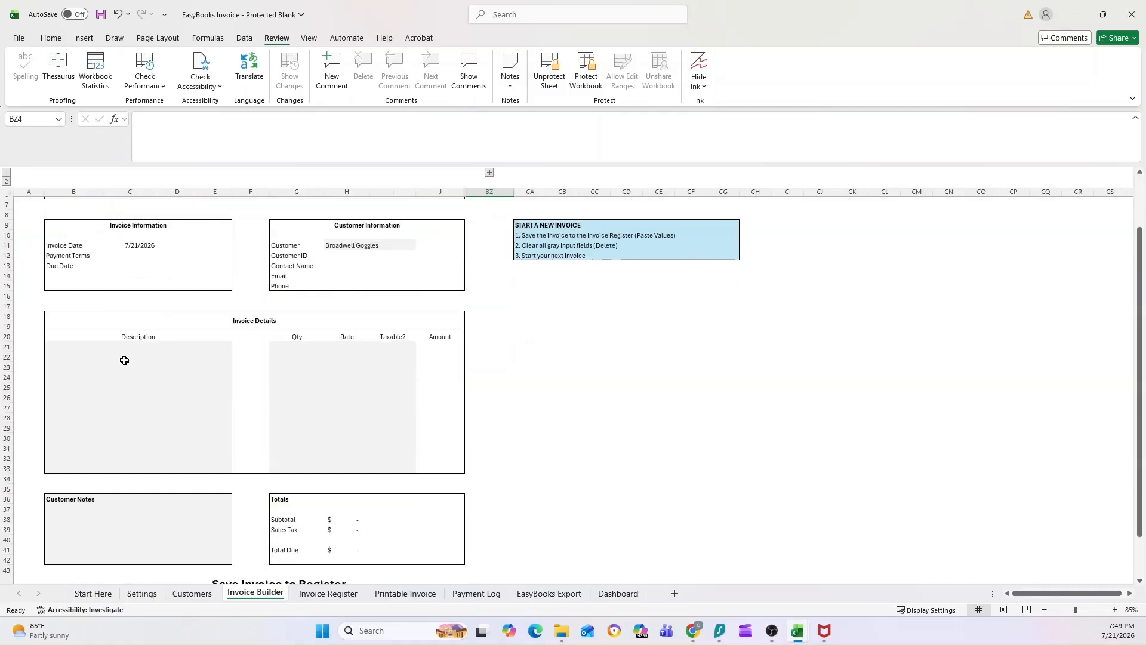
scroll(124, 360, "up", 2)
left_click(349, 306)
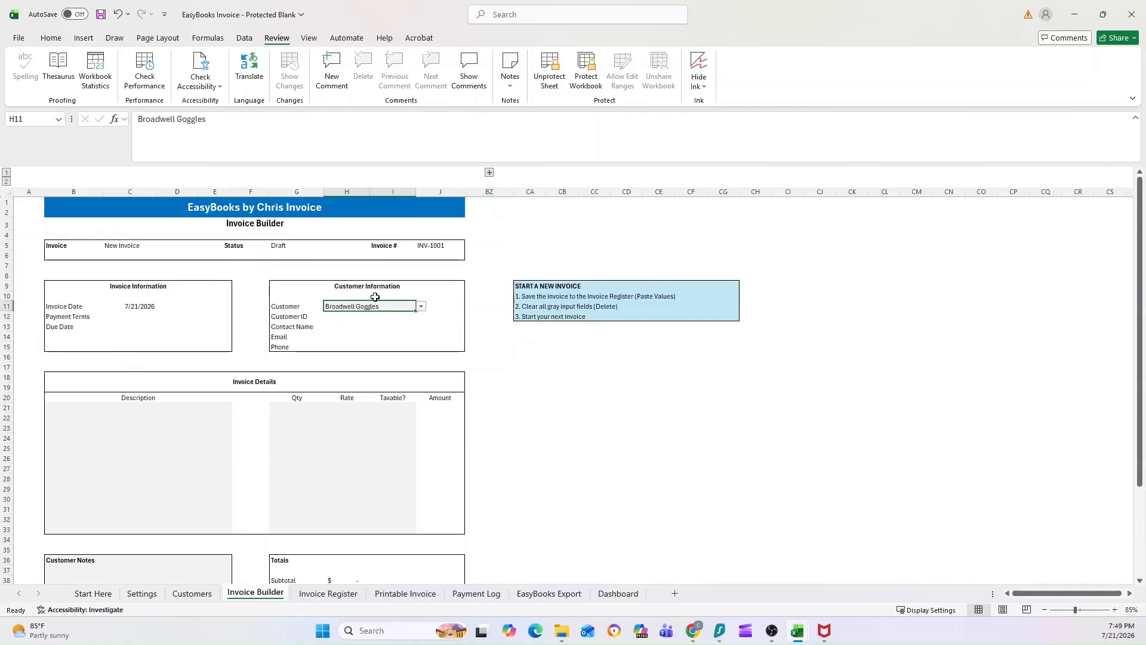
scroll(224, 353, "down", 2)
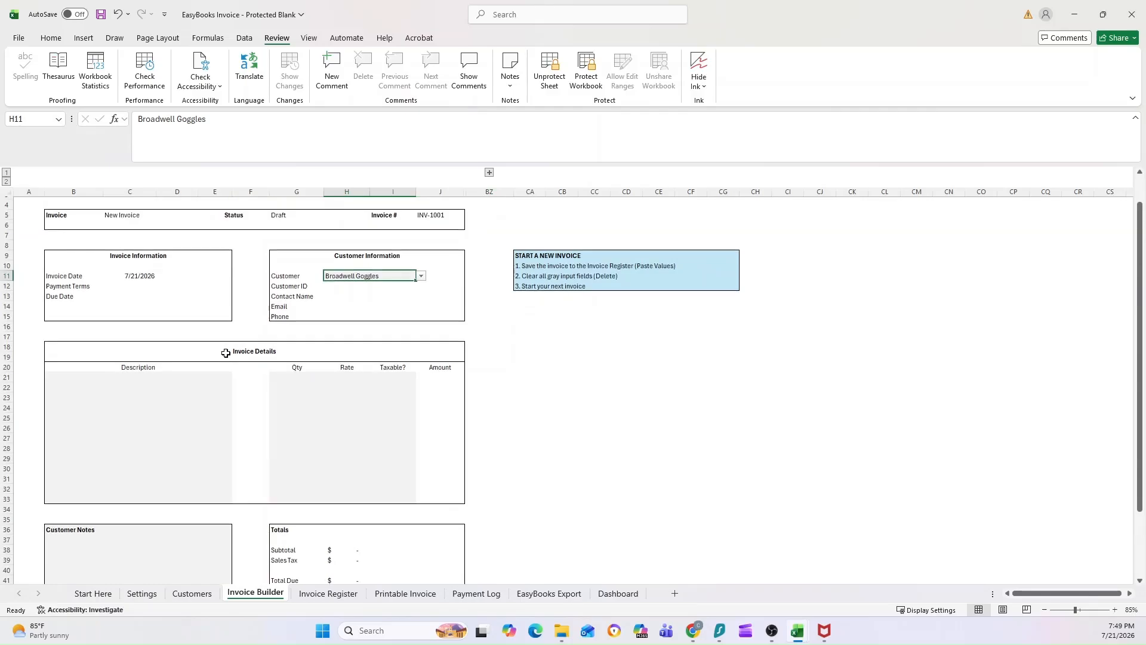
left_click_drag(153, 345, 173, 470)
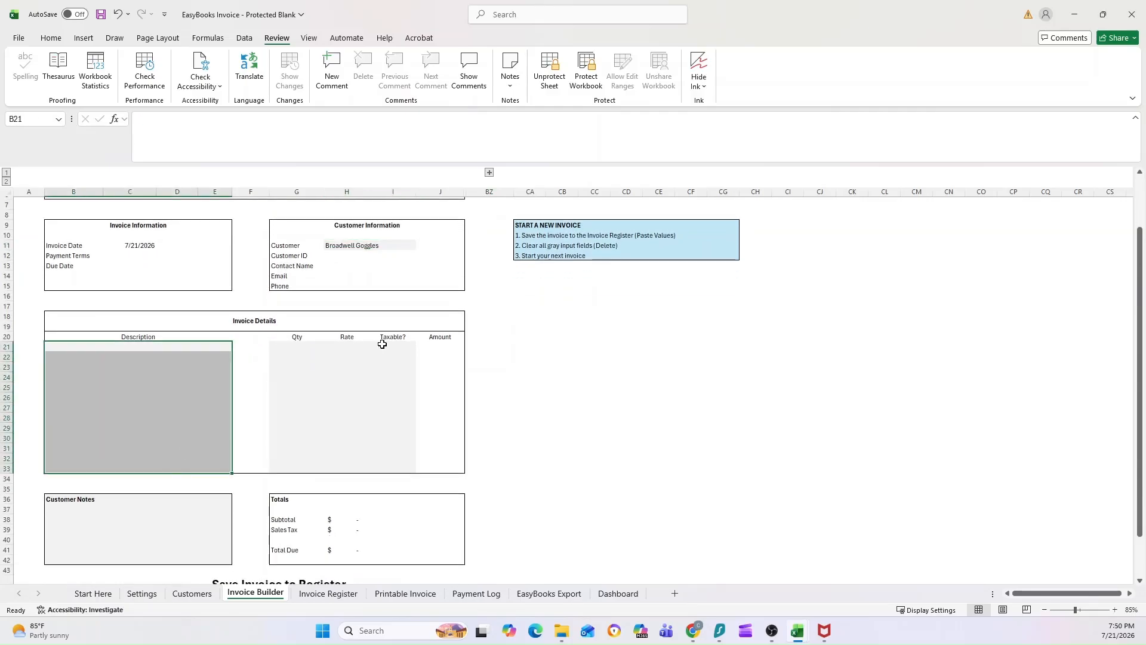
left_click_drag(365, 346, 363, 456)
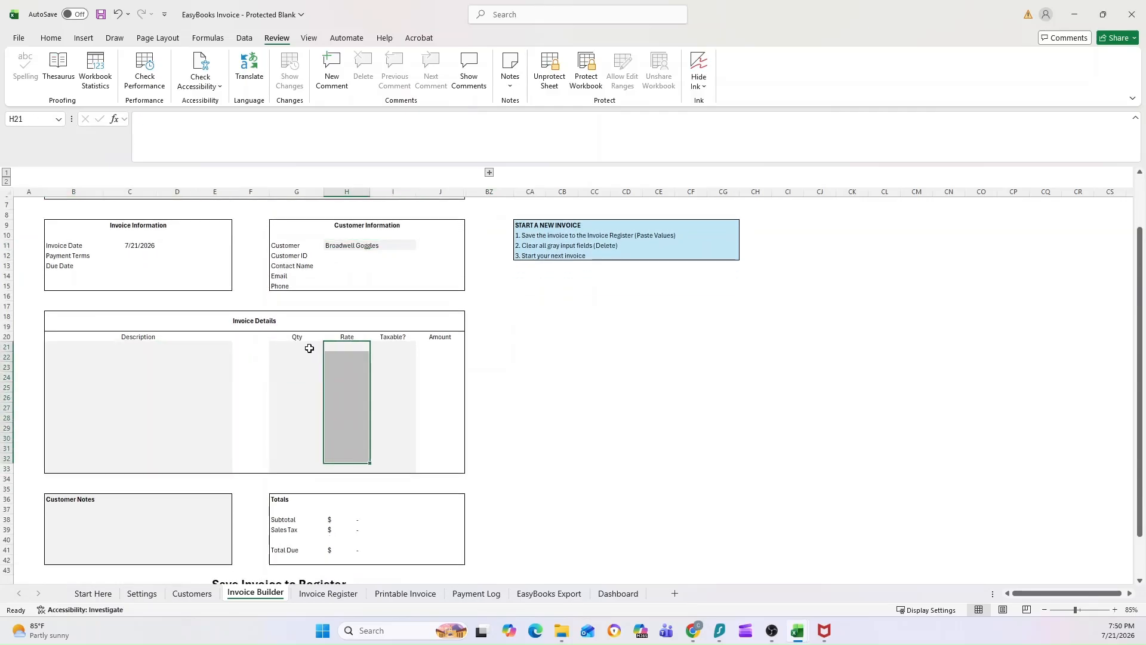
left_click_drag(310, 343, 394, 463)
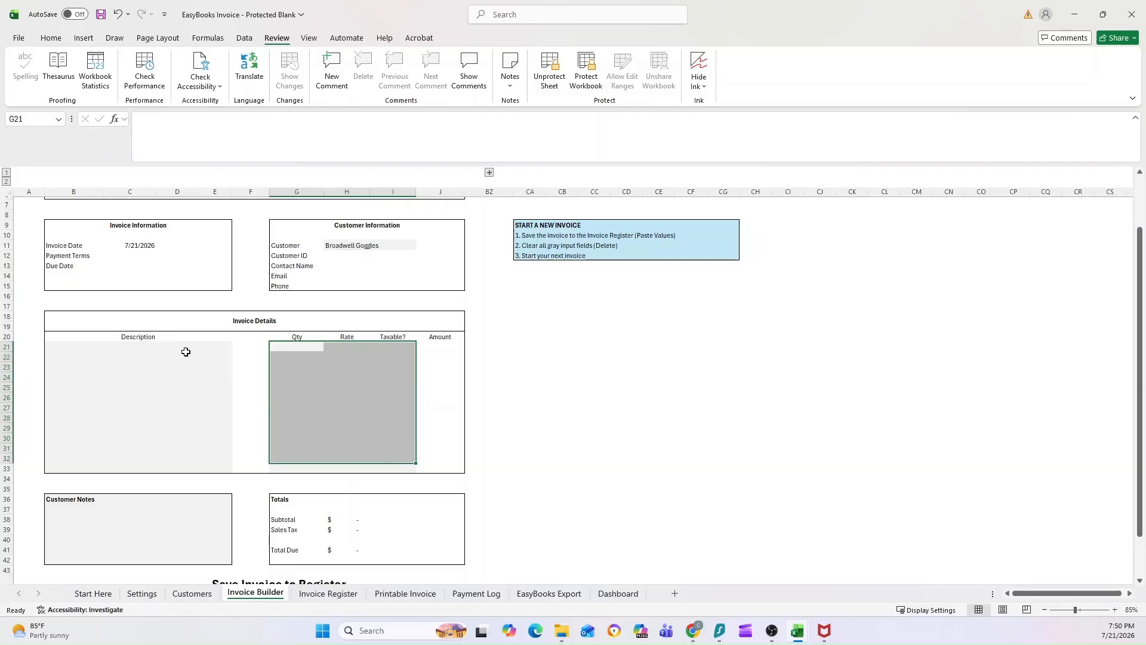
left_click(156, 345)
scroll(299, 370, "up", 2)
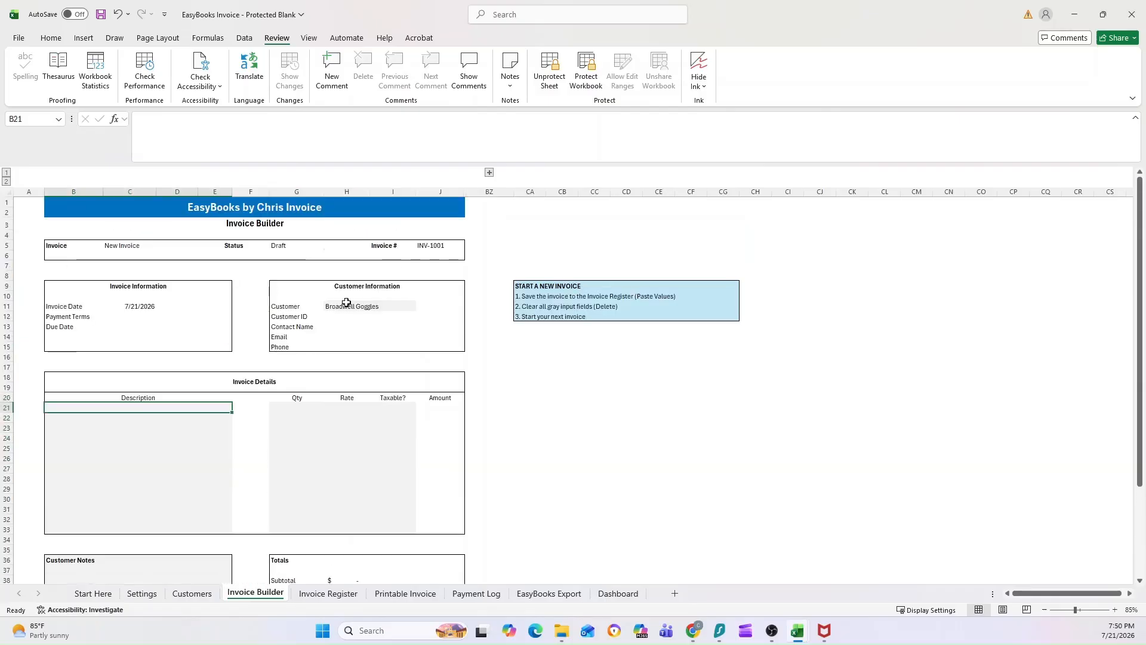
left_click(358, 307)
left_click(421, 306)
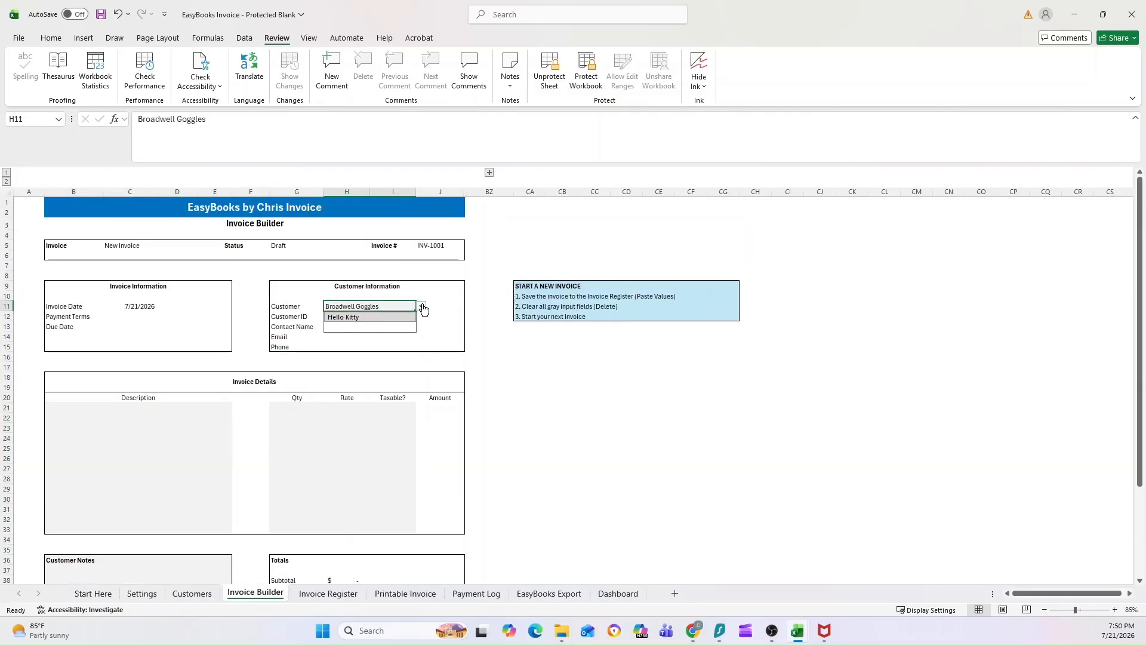
Pick Hello Kitty as the invoice customer and compare its filled details with the Customers sheet.
left_click(367, 319)
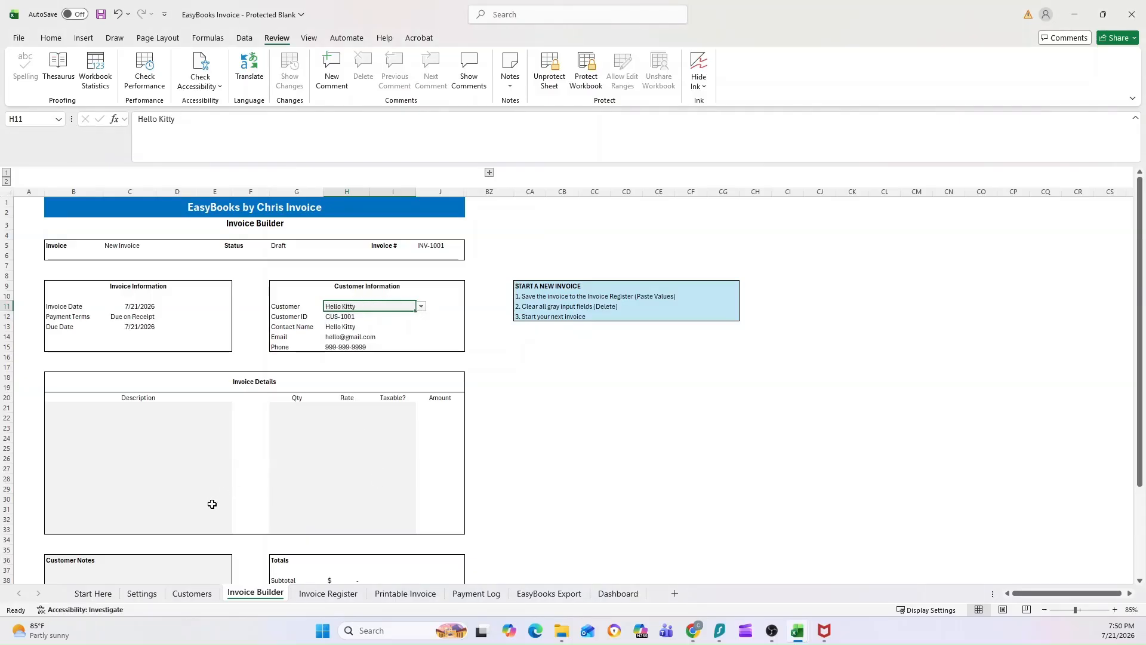
left_click(192, 593)
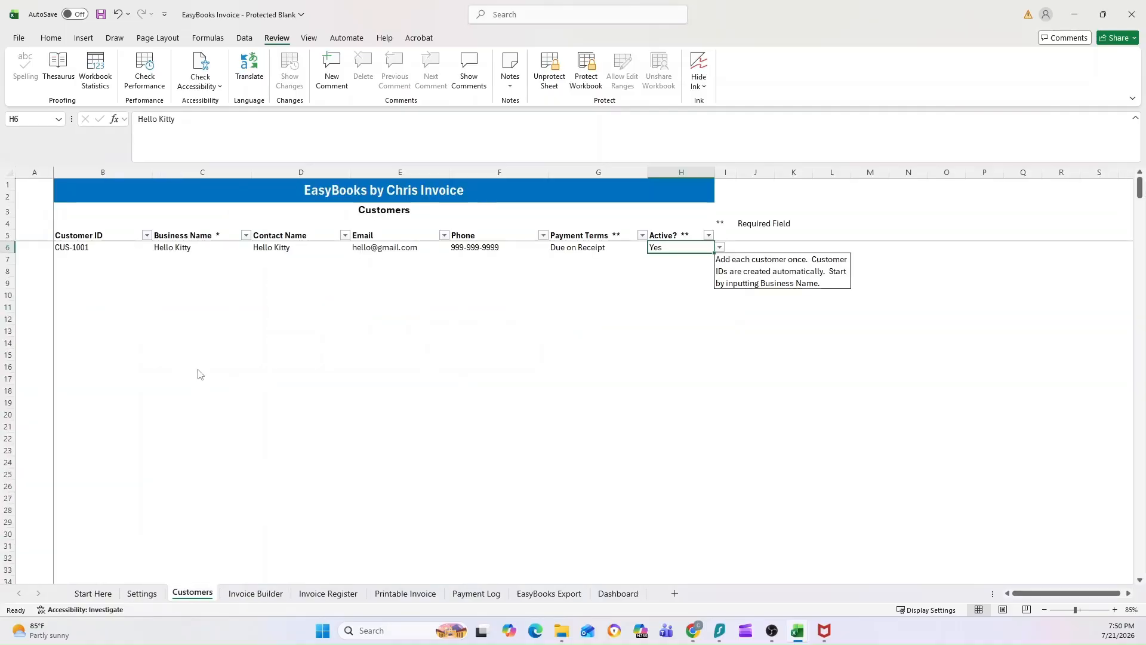
left_click(257, 594)
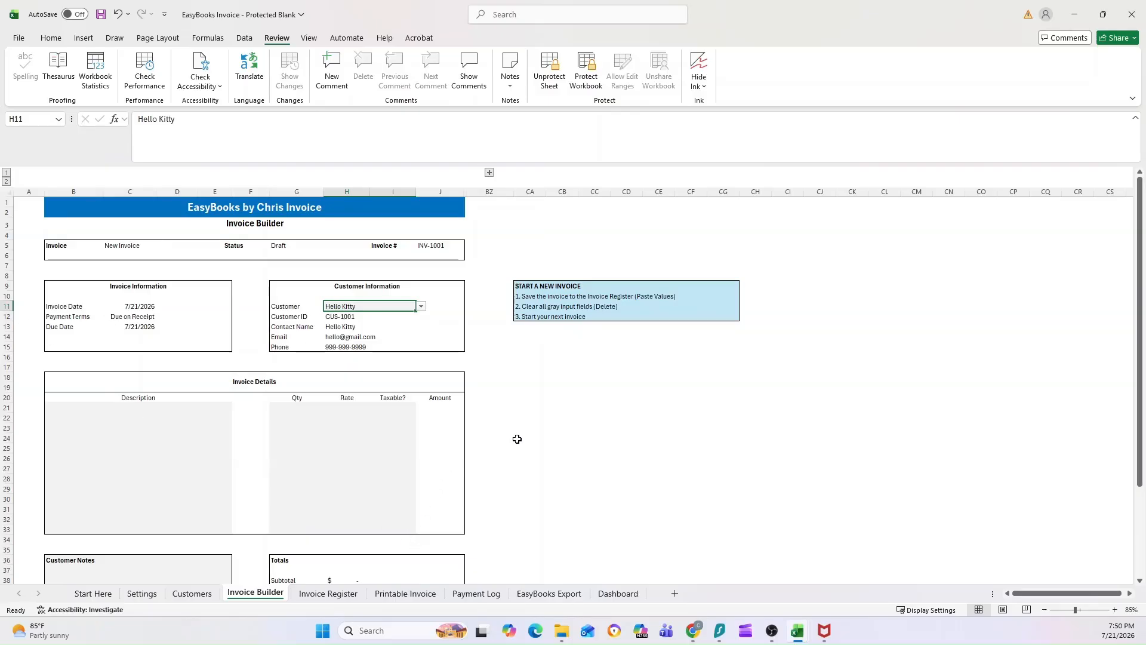
left_click(106, 416)
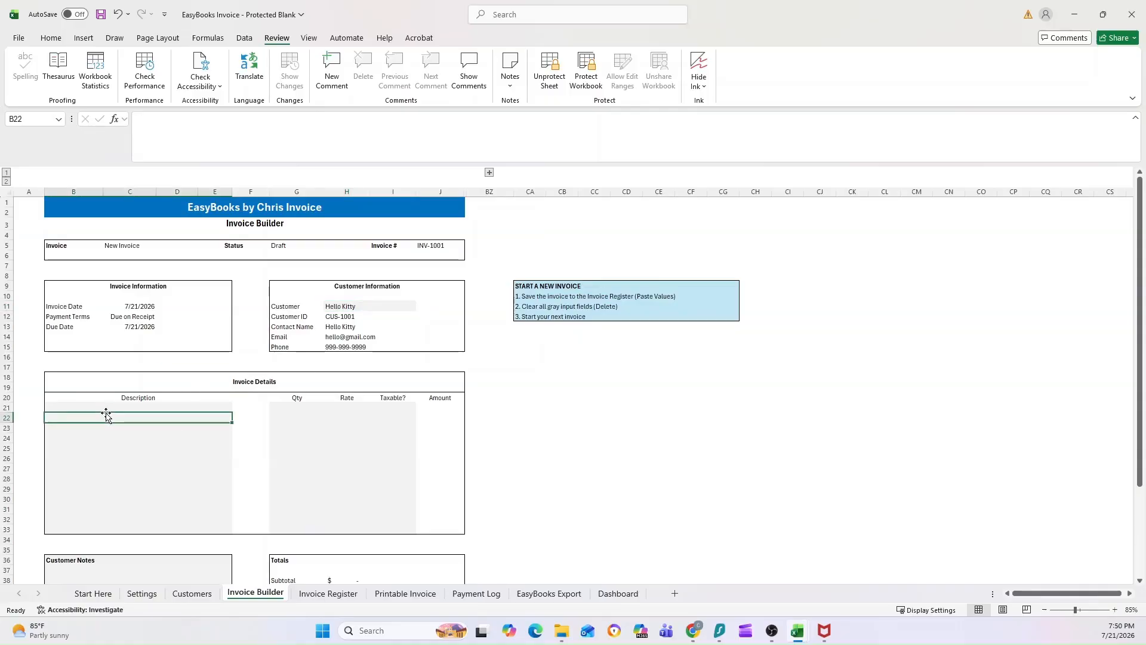
left_click(109, 409)
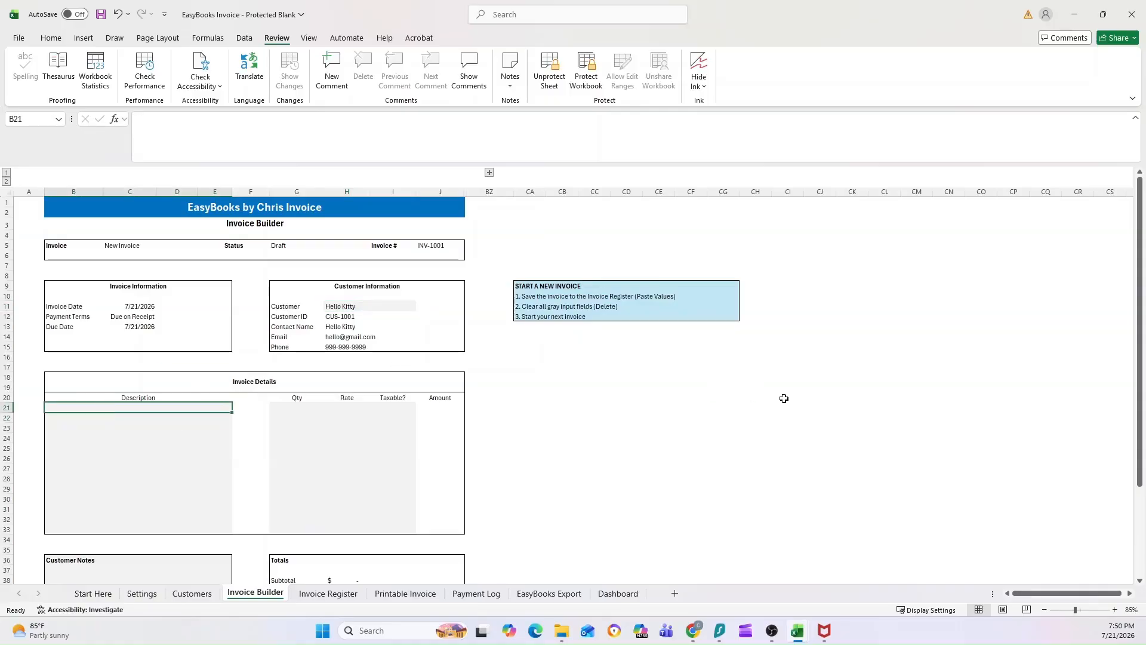
Enter the line descriptions Bookkeeping Services and Tax Prep.
type("Bookkeeping Services")
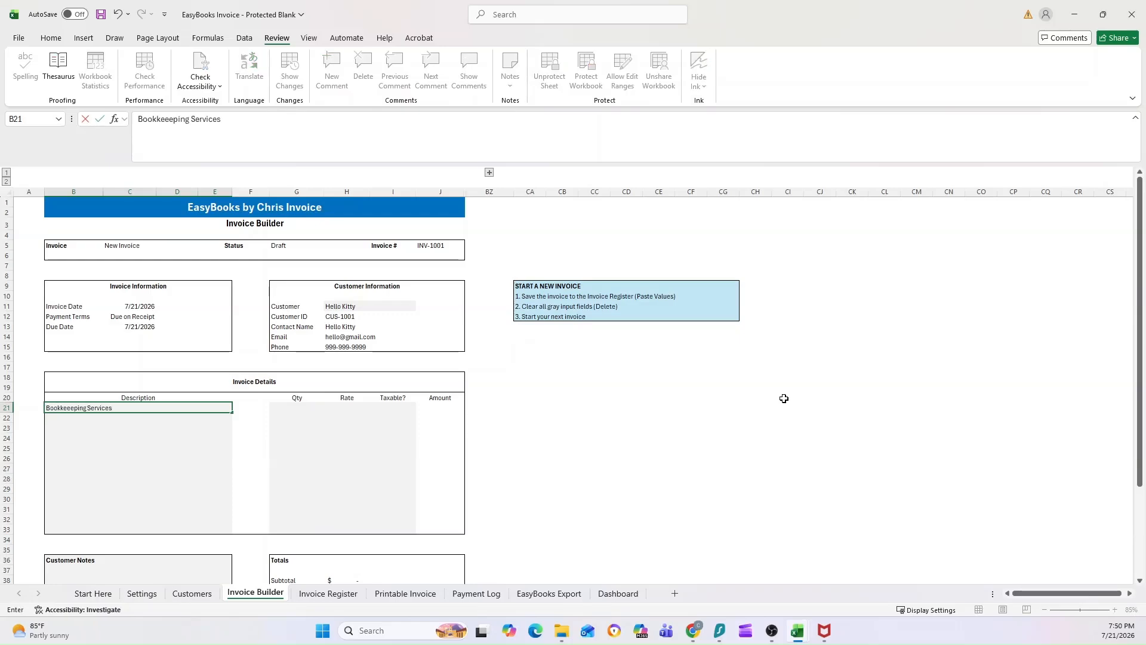
key("Return")
type("Tax Pre")
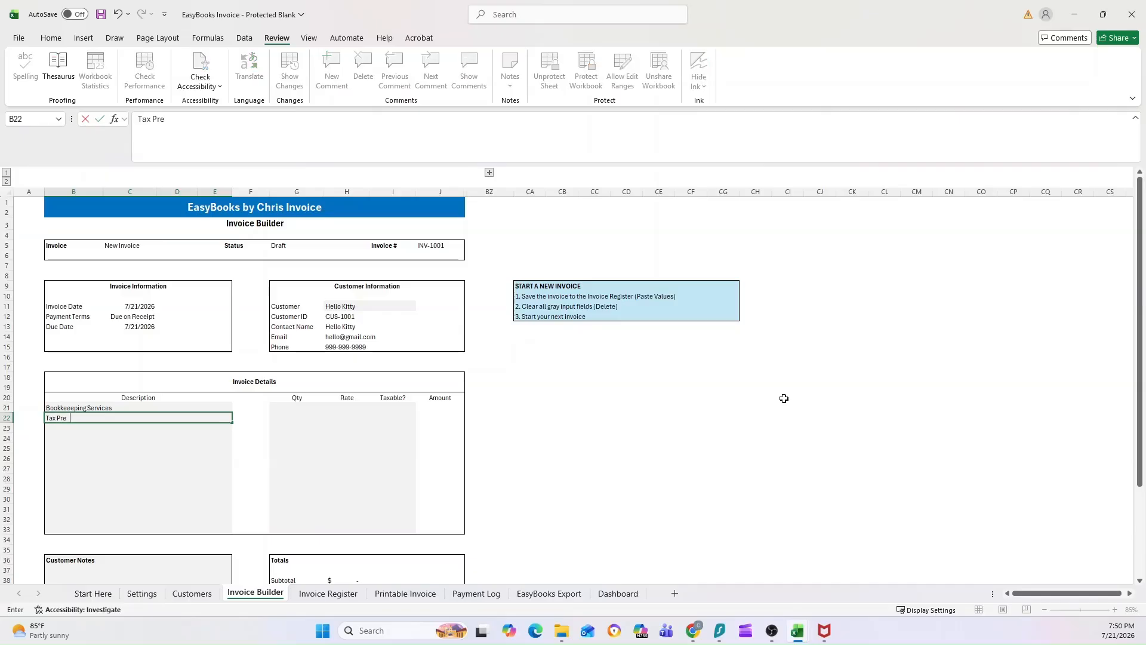
type("p")
key("Return")
key("Up")
key("Up")
key("Right")
key("Right")
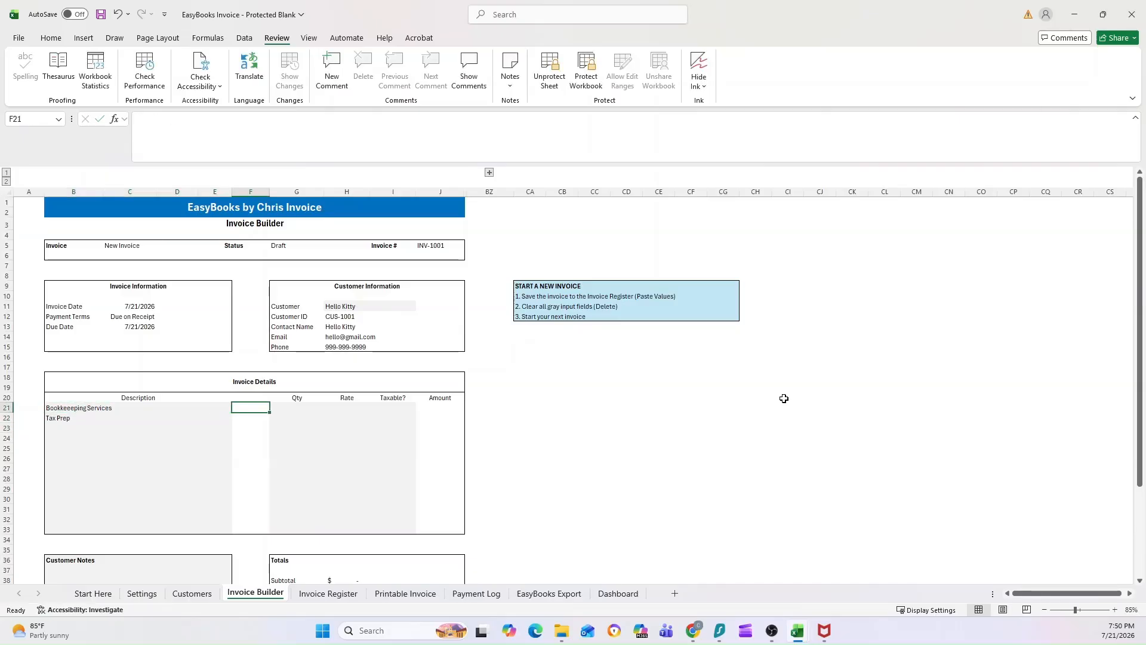
key("Left")
key("Left")
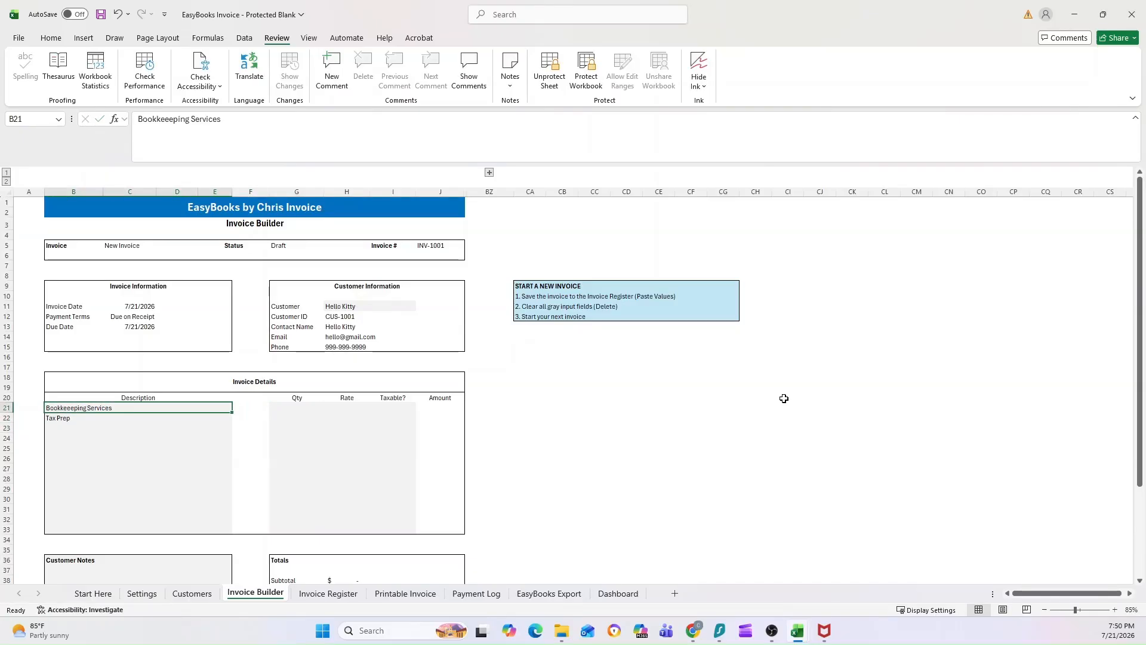
key("Right")
key("Left")
key("Down")
key("Up")
key("Right")
key("Right")
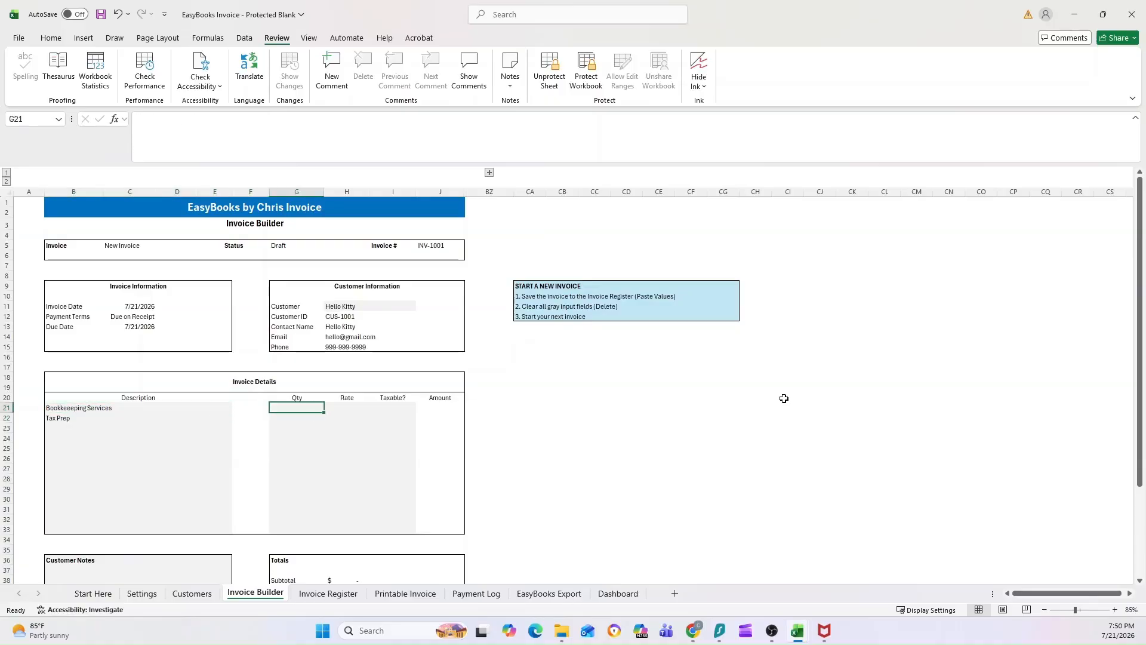
Give both lines quantity 1, with rates $500 for Bookkeeping Services and $1,000 for Tax Prep.
type("1")
key("Return")
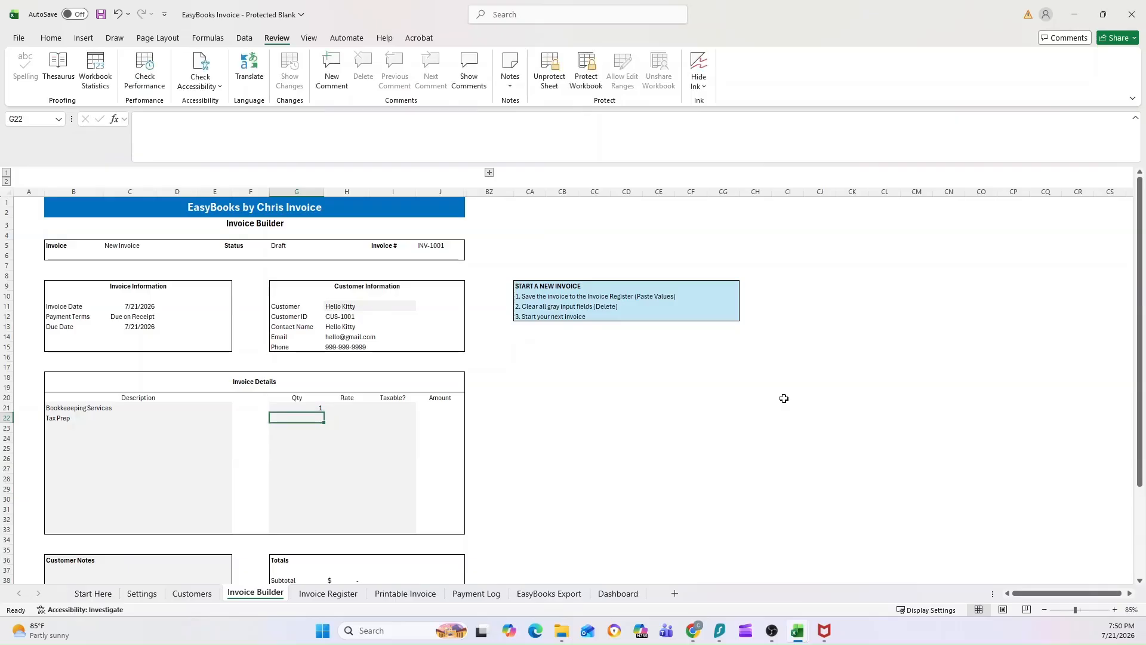
type("1")
key("Up")
key("Right")
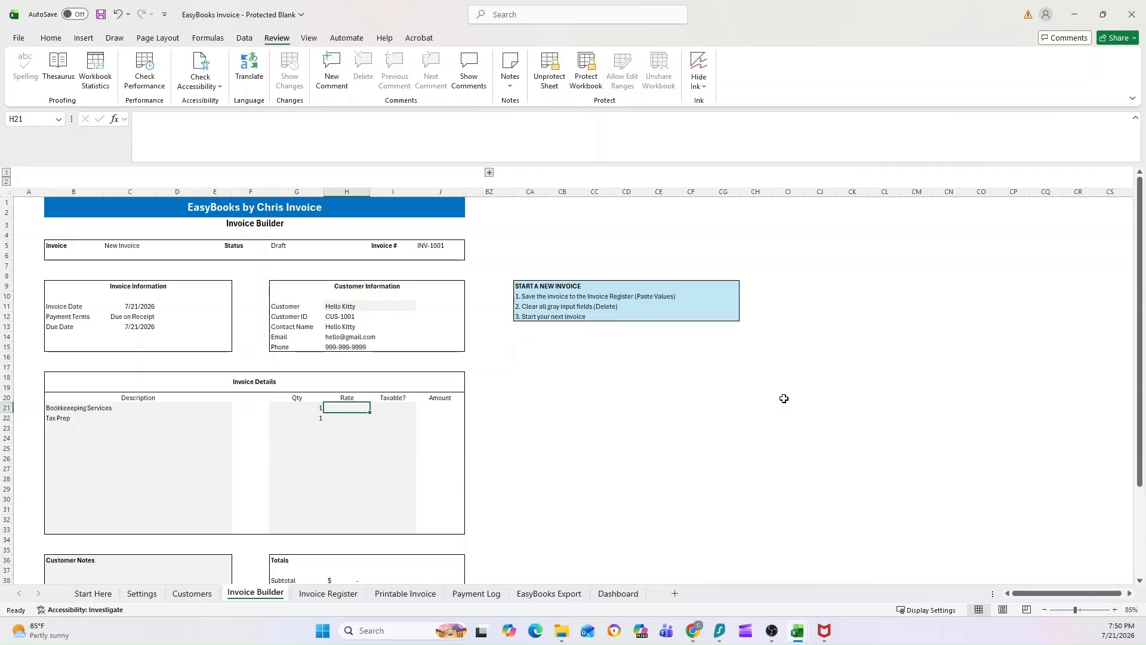
type("500")
key("Return")
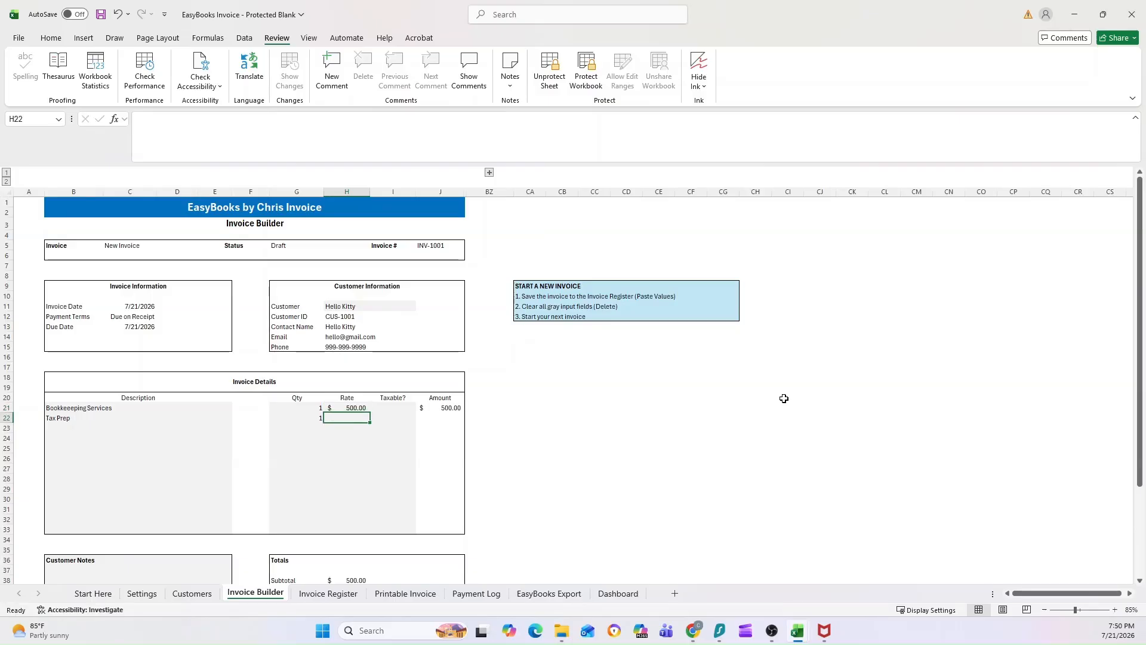
type("1000")
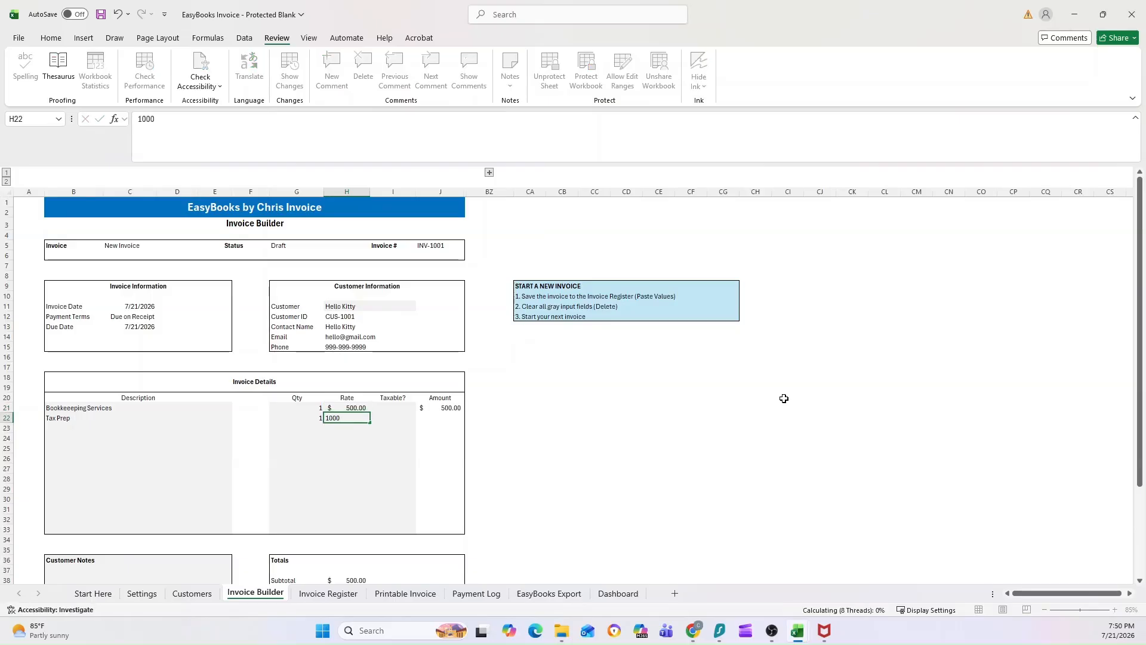
key("Return")
key("Up")
key("Up")
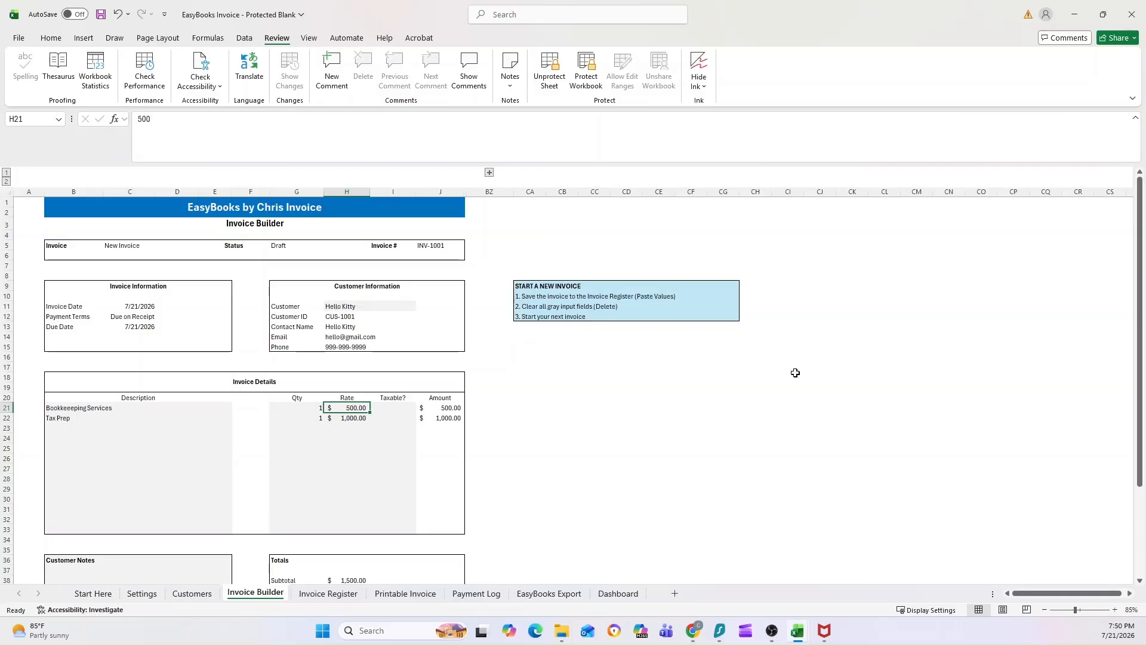
key("Right")
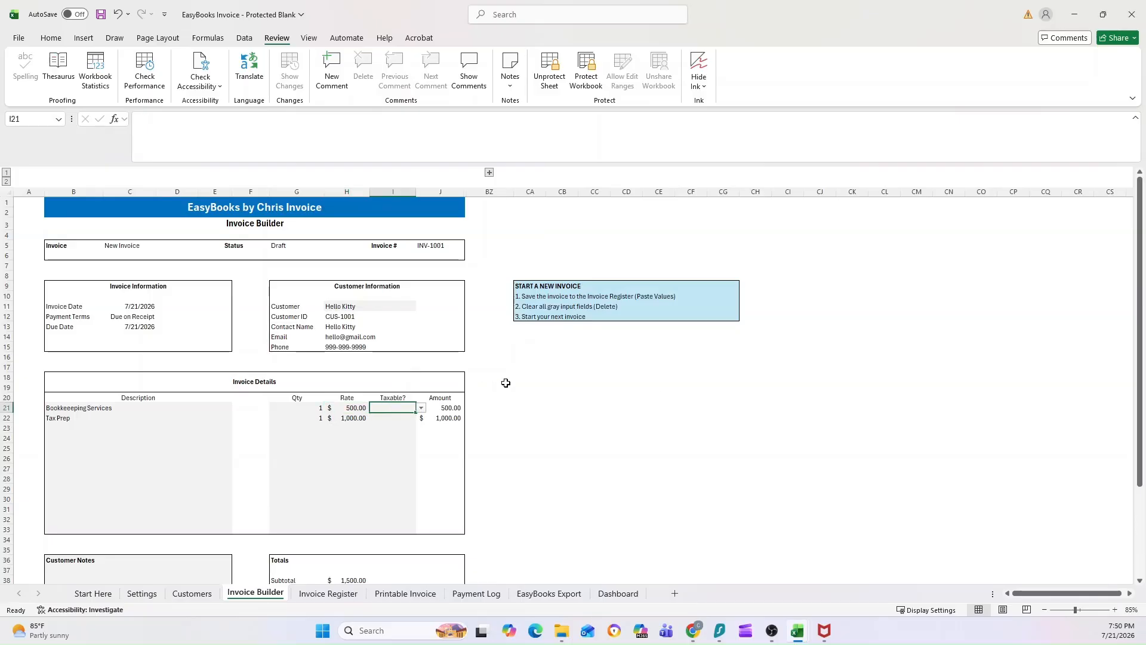
Set Taxable? to Yes for both Bookkeeping Services and Tax Prep.
scroll(483, 388, "down", 1)
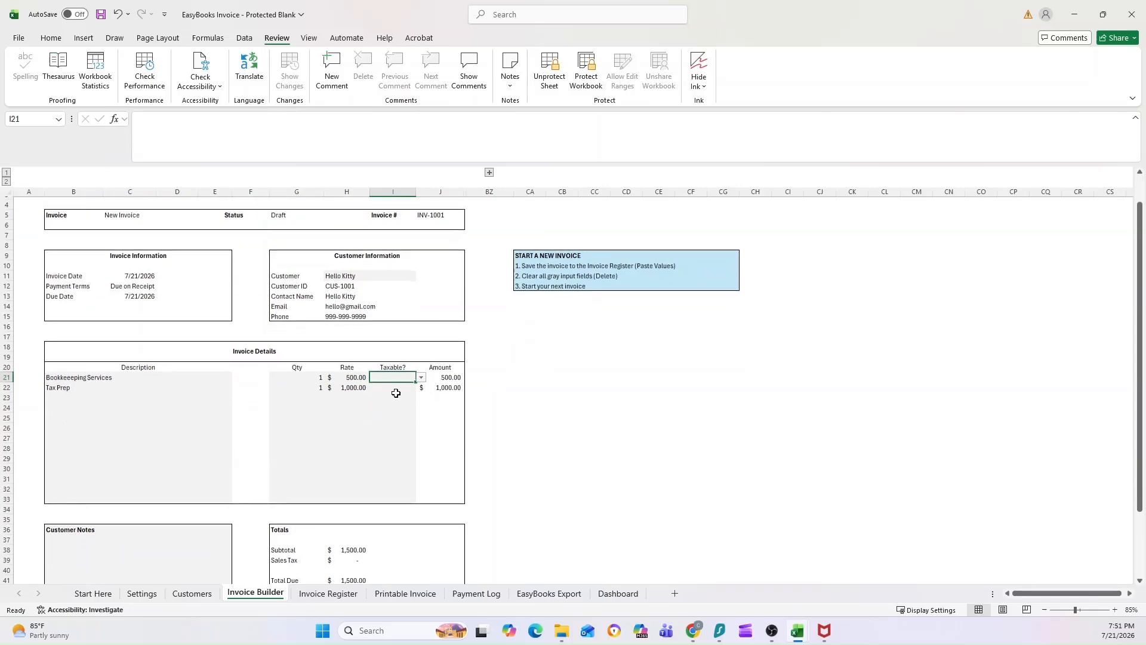
left_click(421, 380)
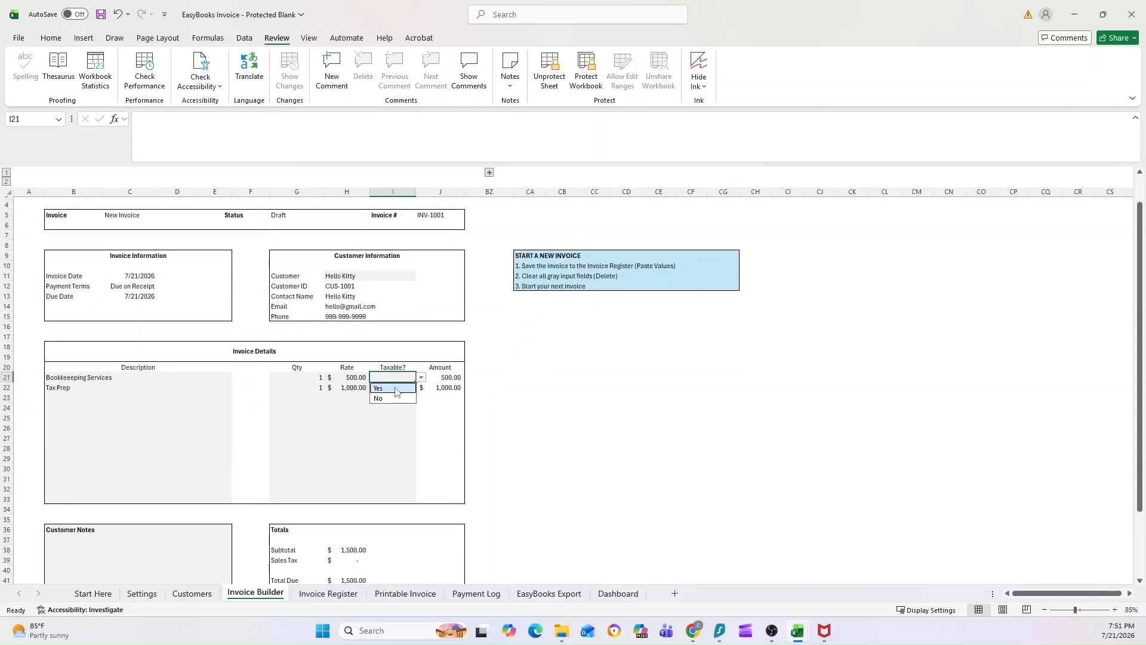
left_click(395, 388)
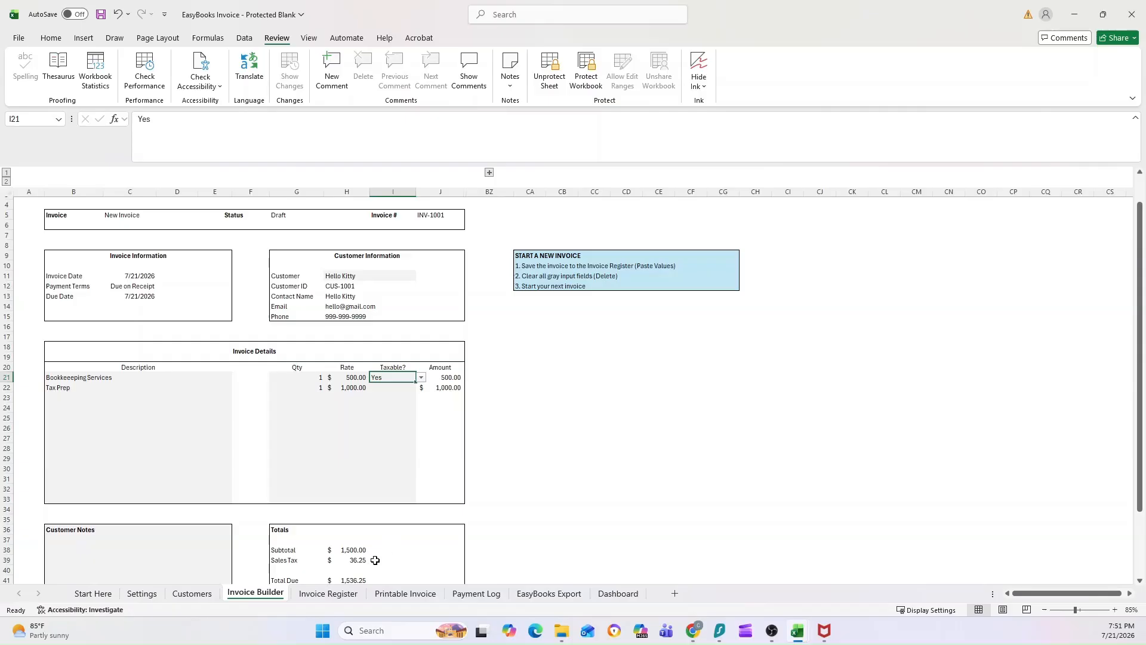
left_click(392, 387)
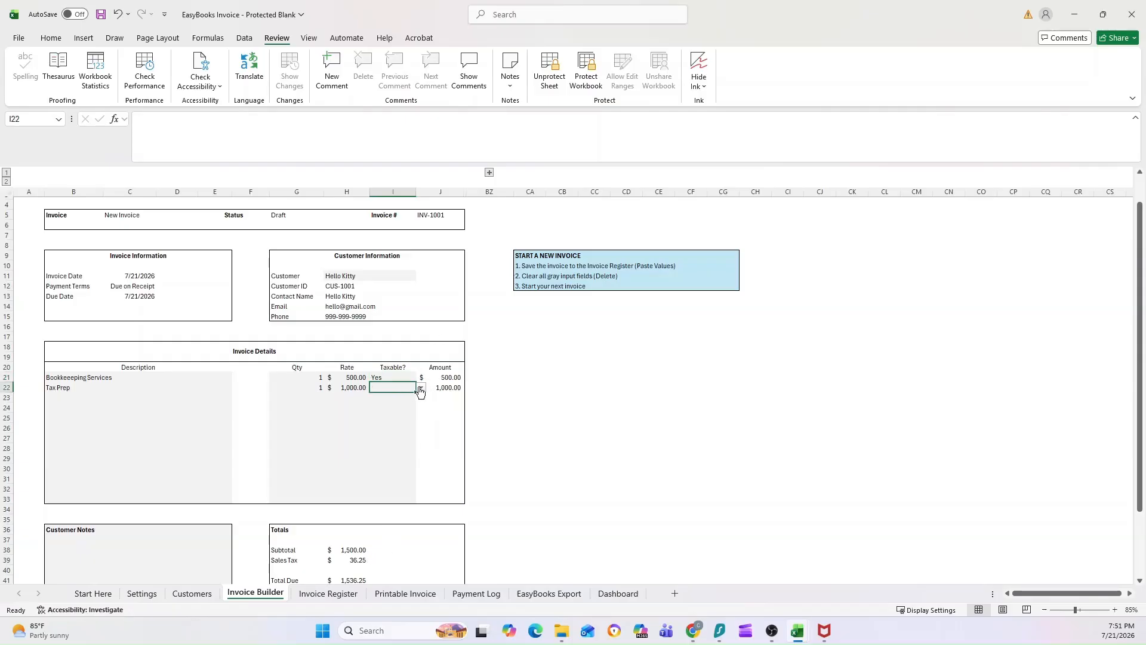
left_click(421, 388)
left_click(393, 398)
Verify the 7.25% default sales tax rate on the Settings sheet, then return to the invoice.
left_click(142, 593)
left_click(240, 346)
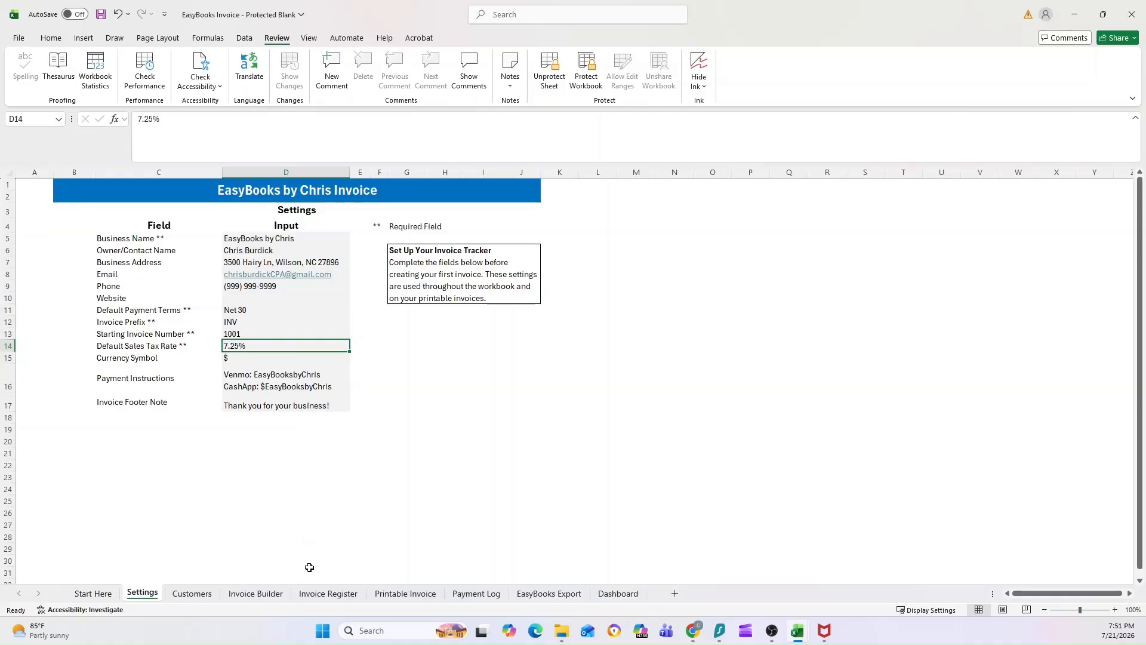
left_click(255, 593)
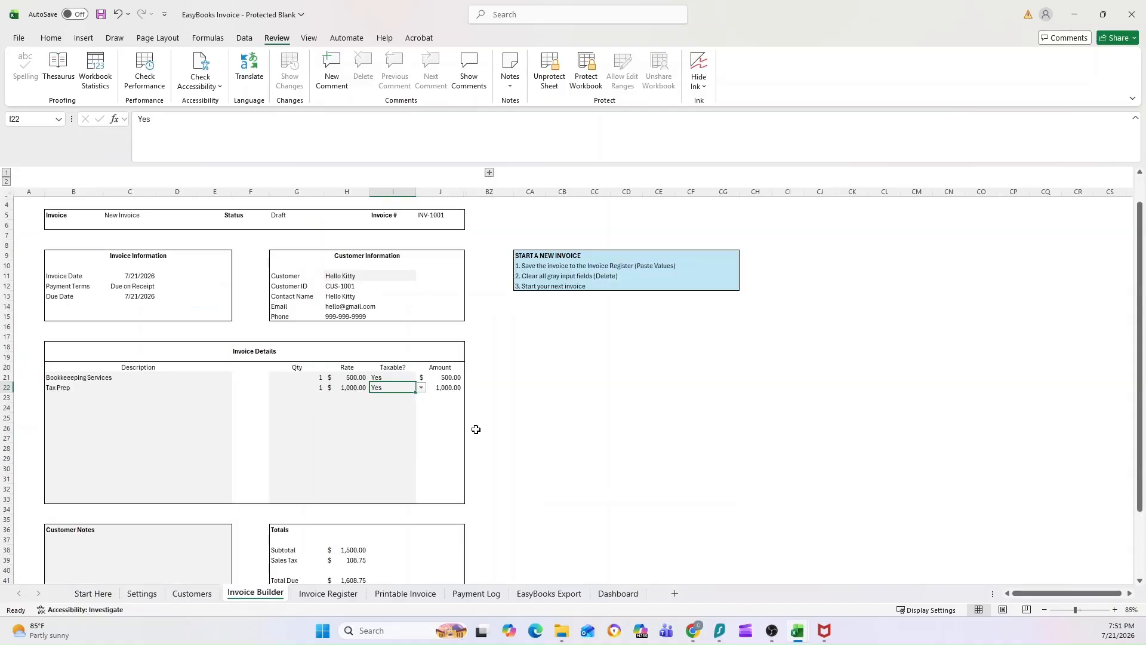
scroll(476, 430, "down", 2)
left_click(124, 511)
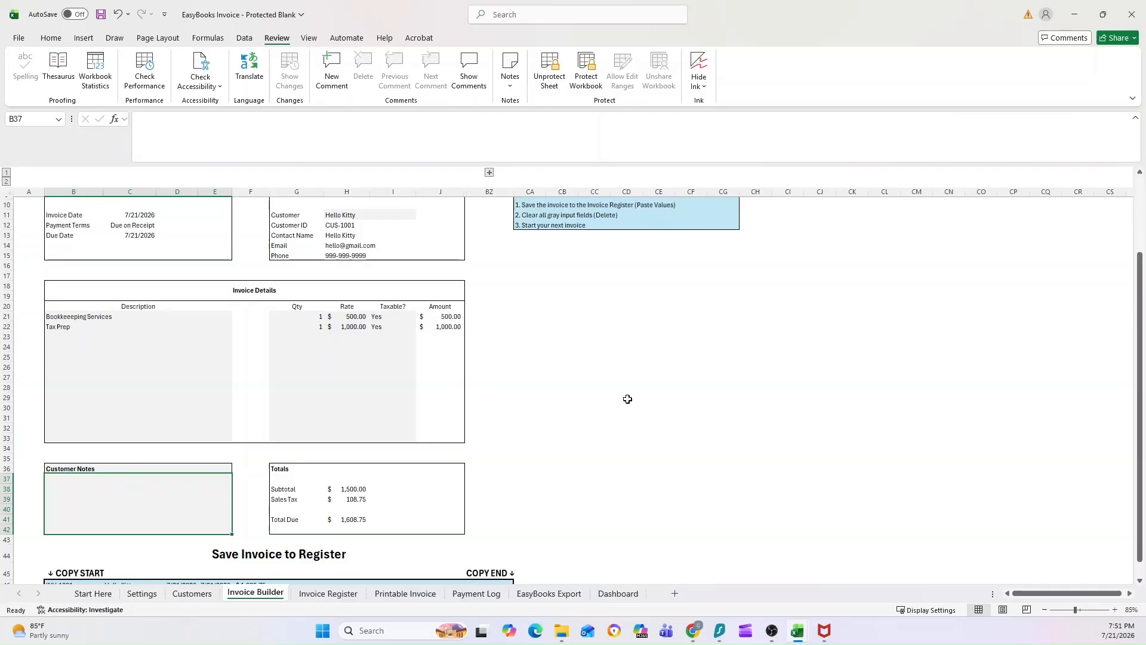
Type "Thanks for your business!" into the invoice's Customer Notes box.
type("Hello")
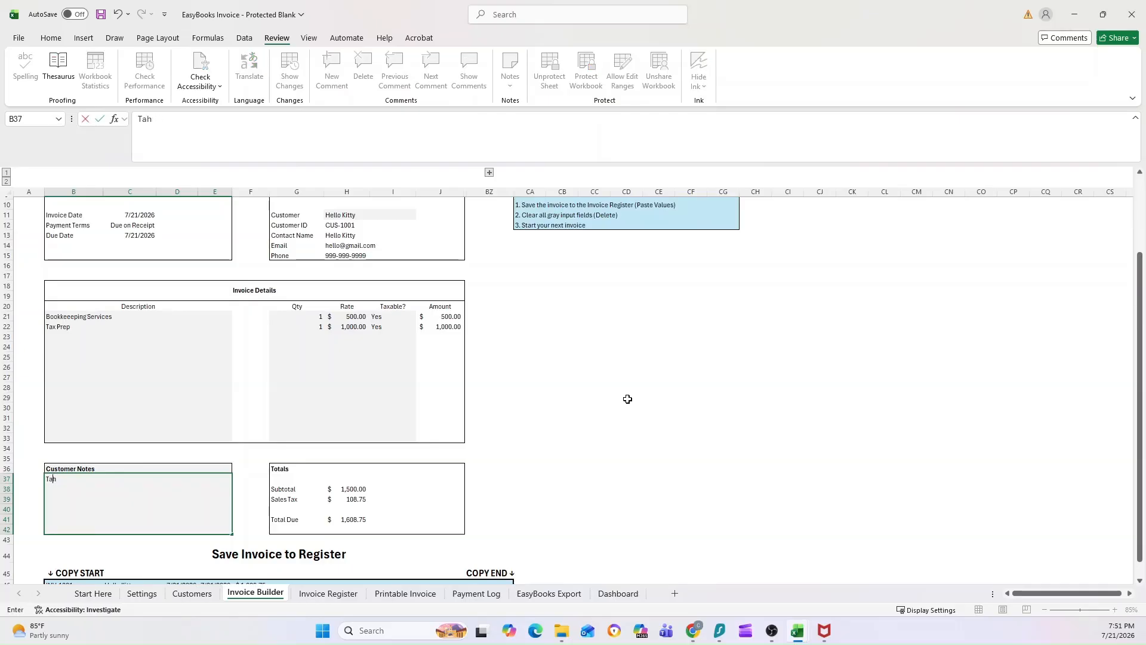
type("Thanks for your business!")
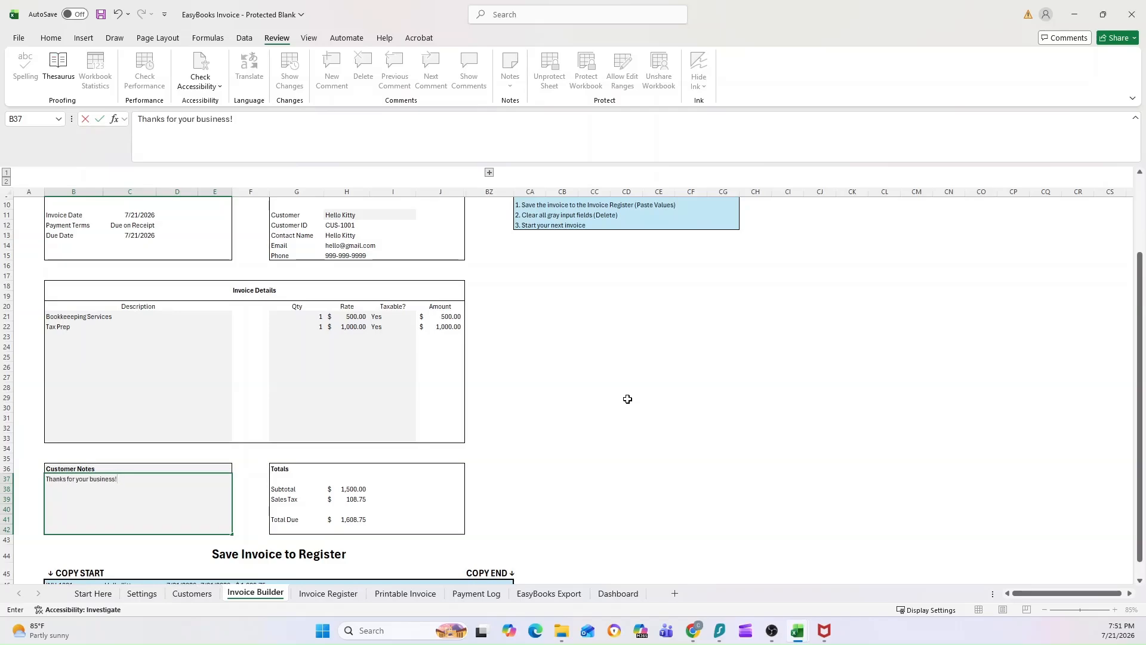
key("Return")
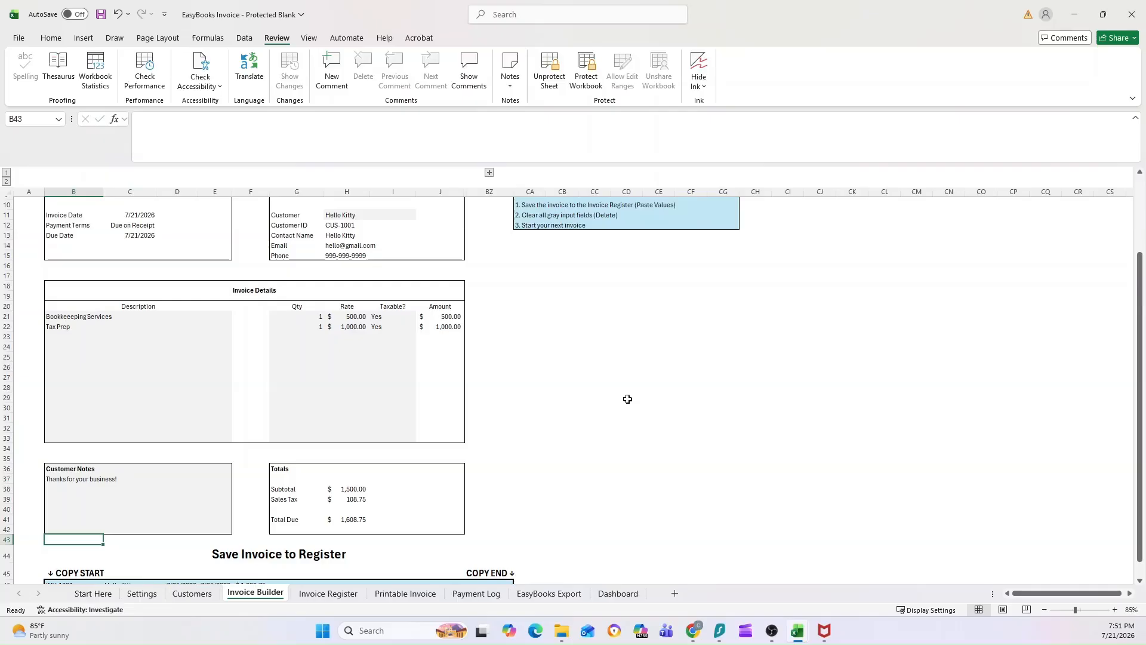
scroll(567, 370, "down", 1)
Select and copy the register copy row 46 starting at B46, then move to Invoice Register.
scroll(574, 367, "up", 4)
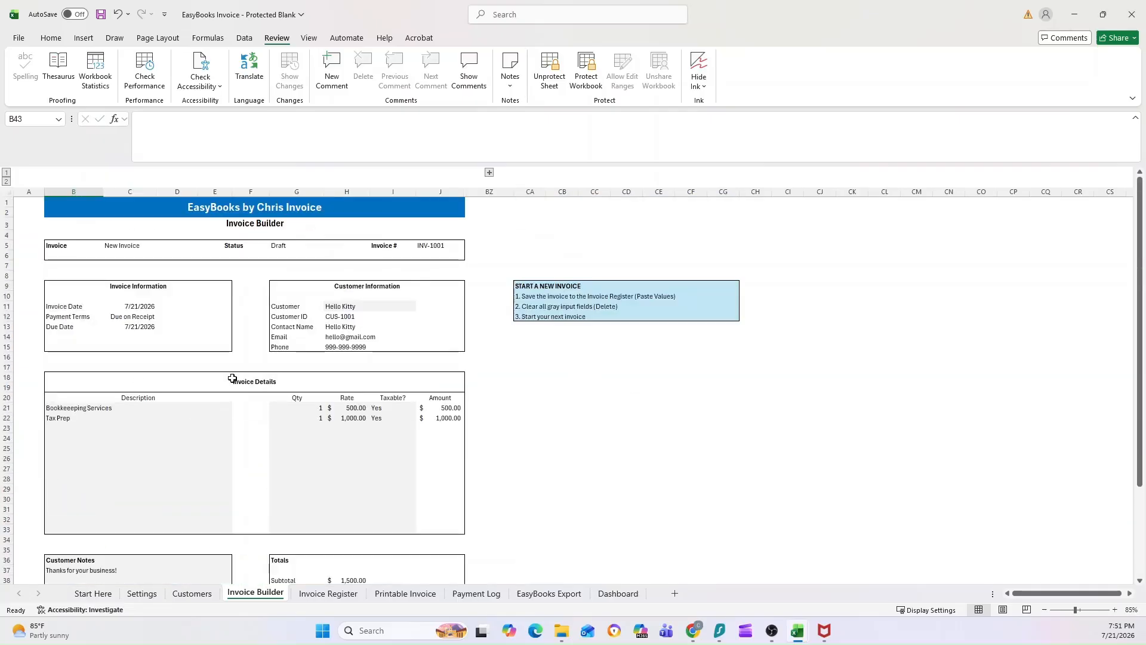
scroll(300, 371, "down", 5)
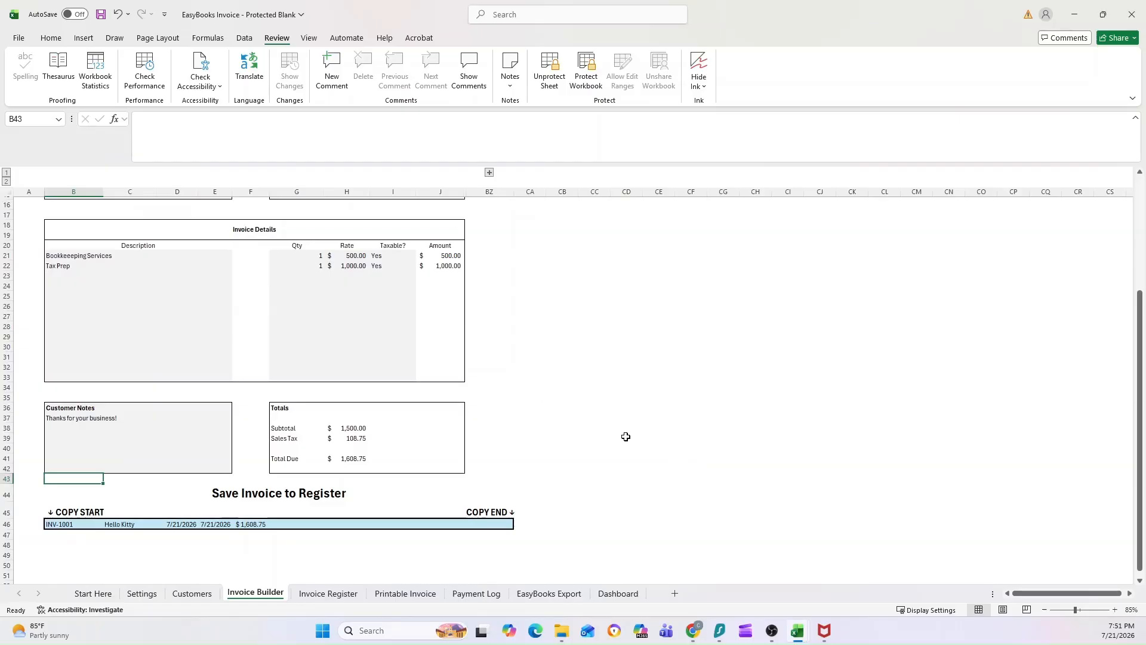
left_click_drag(52, 525, 488, 525)
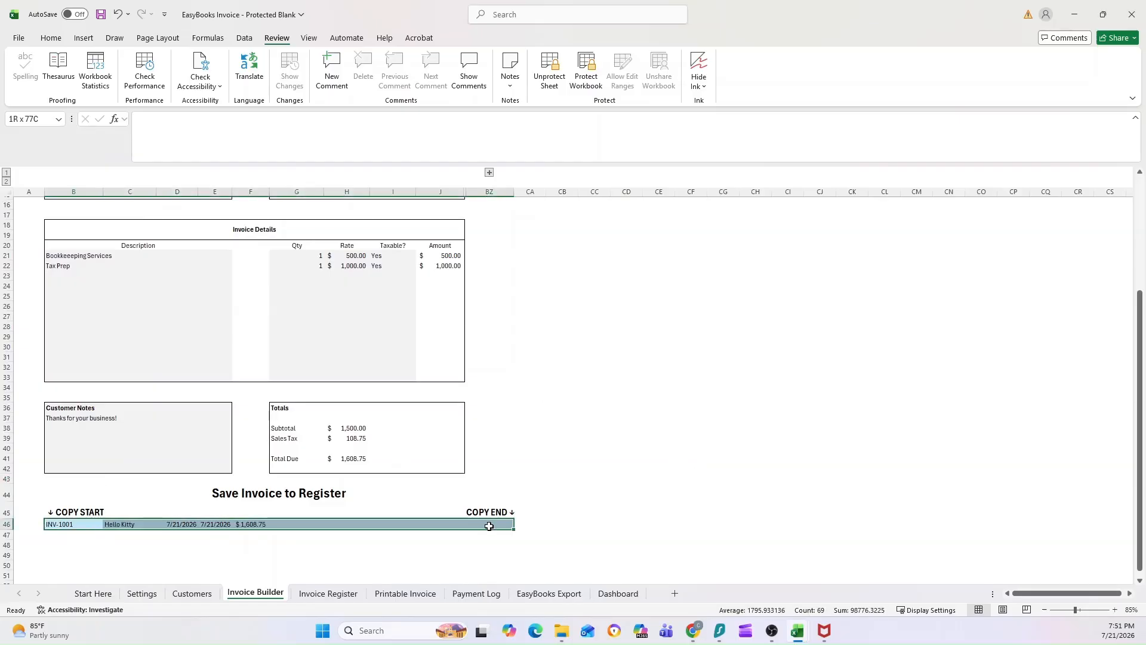
scroll(500, 477, "up", 2)
scroll(361, 443, "down", 3)
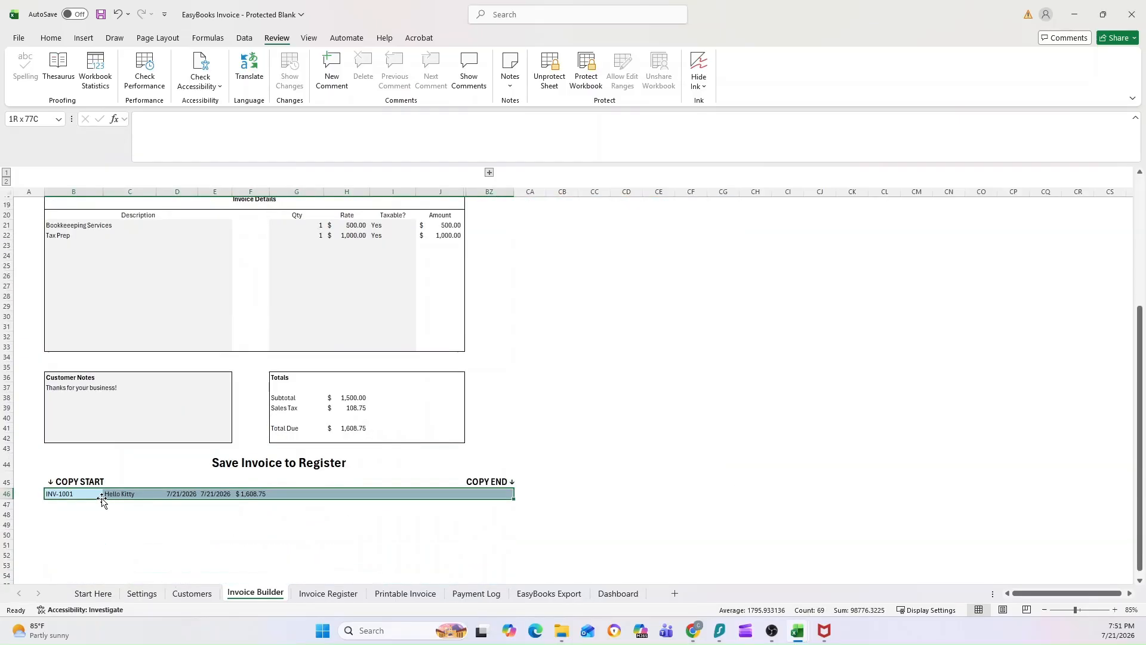
scroll(502, 452, "up", 6)
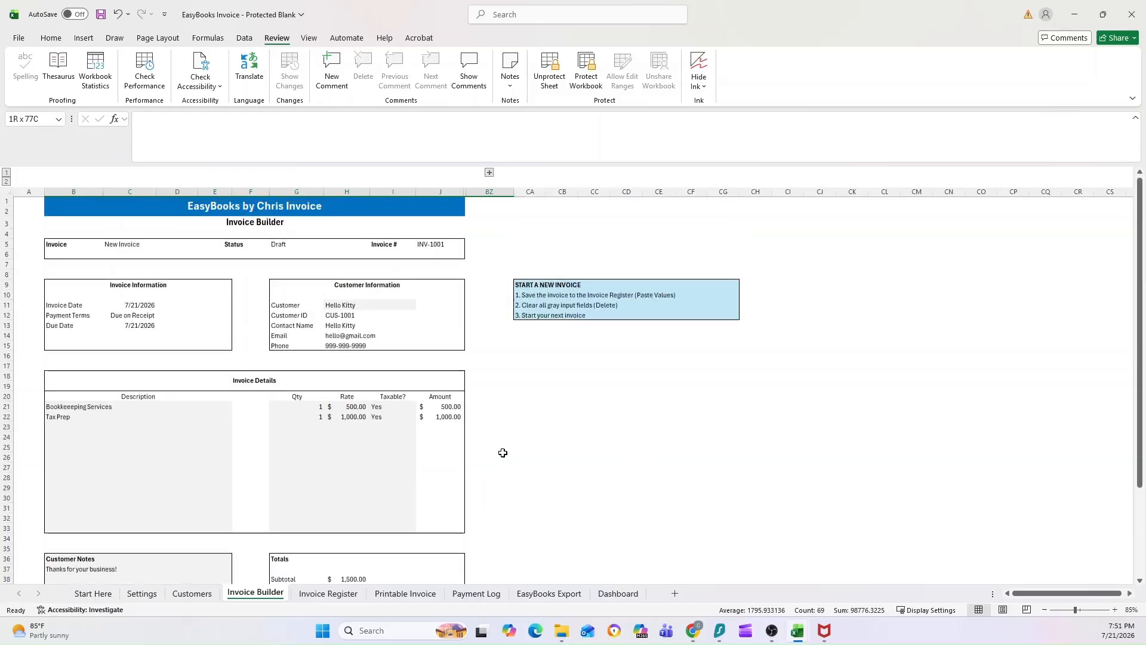
scroll(516, 381, "down", 6)
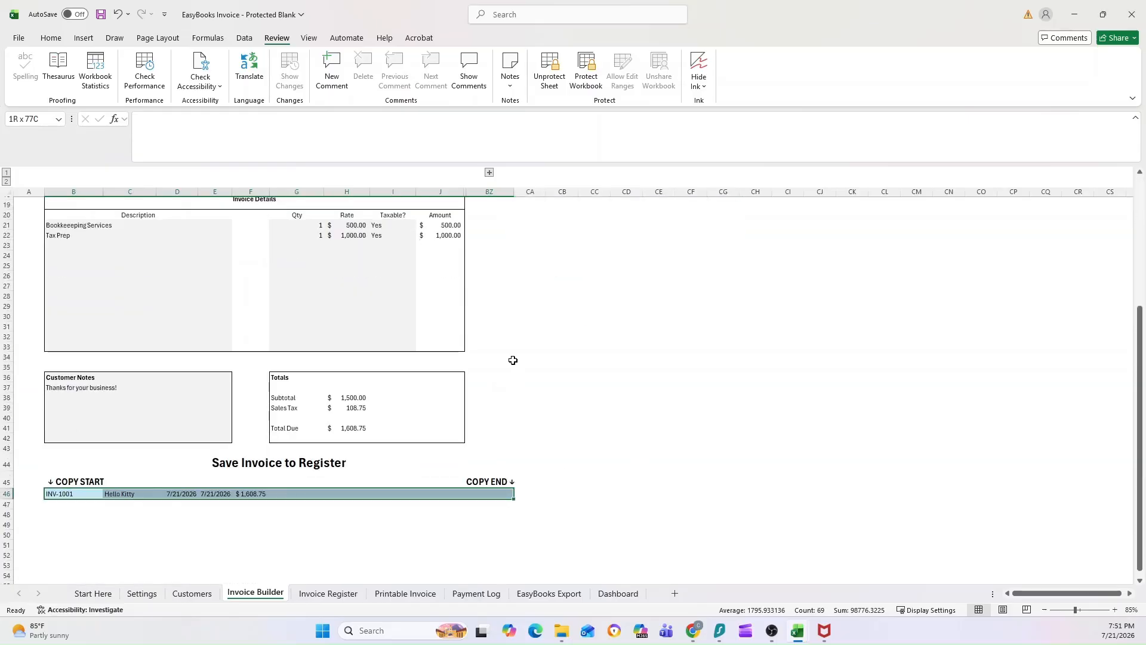
left_click(79, 493)
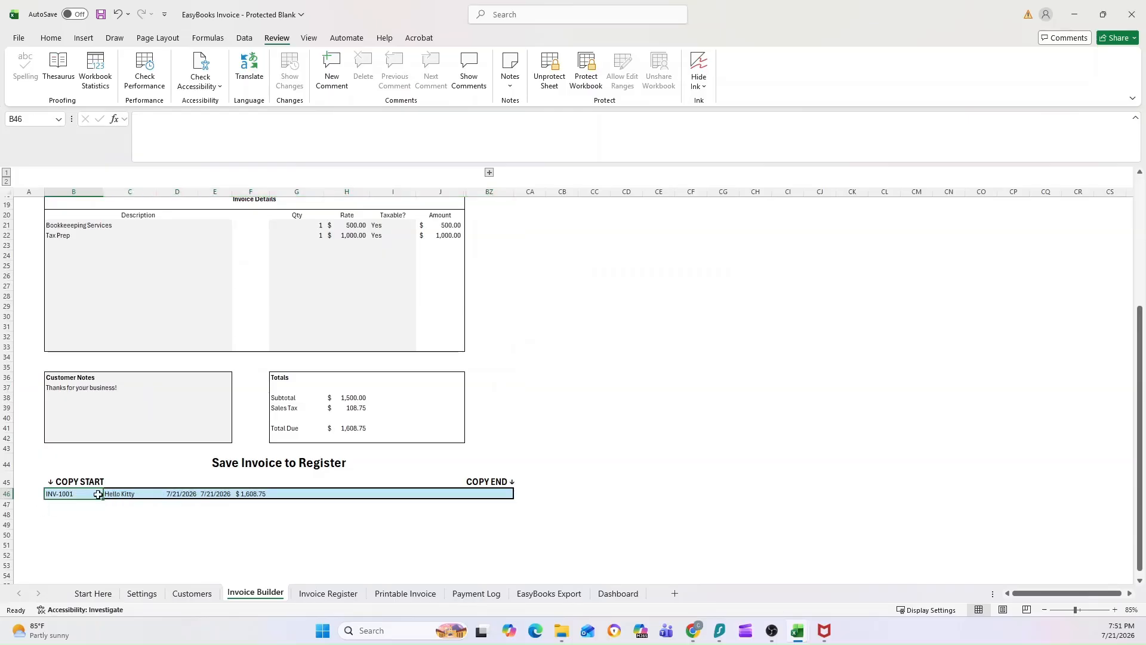
left_click(472, 492, "shift")
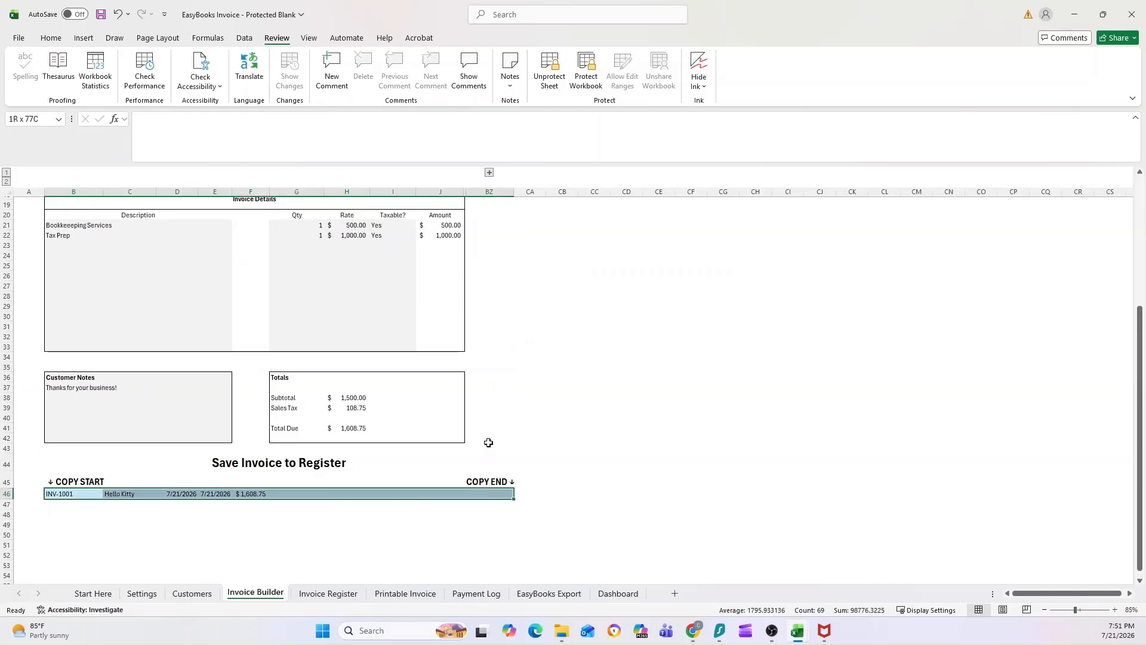
key("ctrl+c")
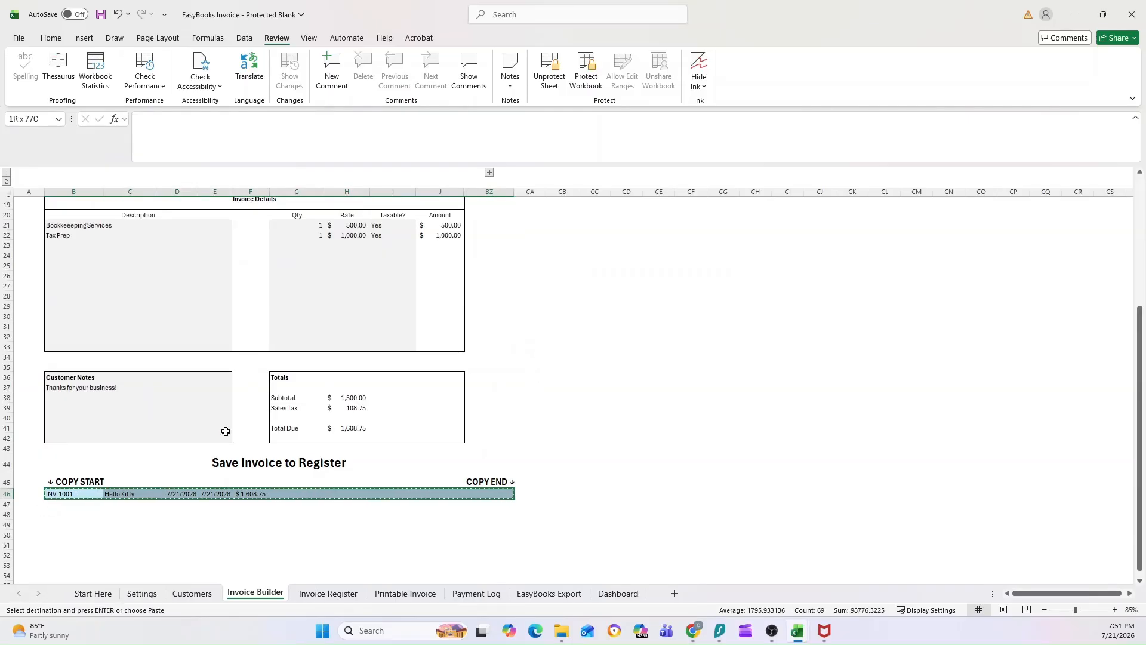
left_click(326, 592)
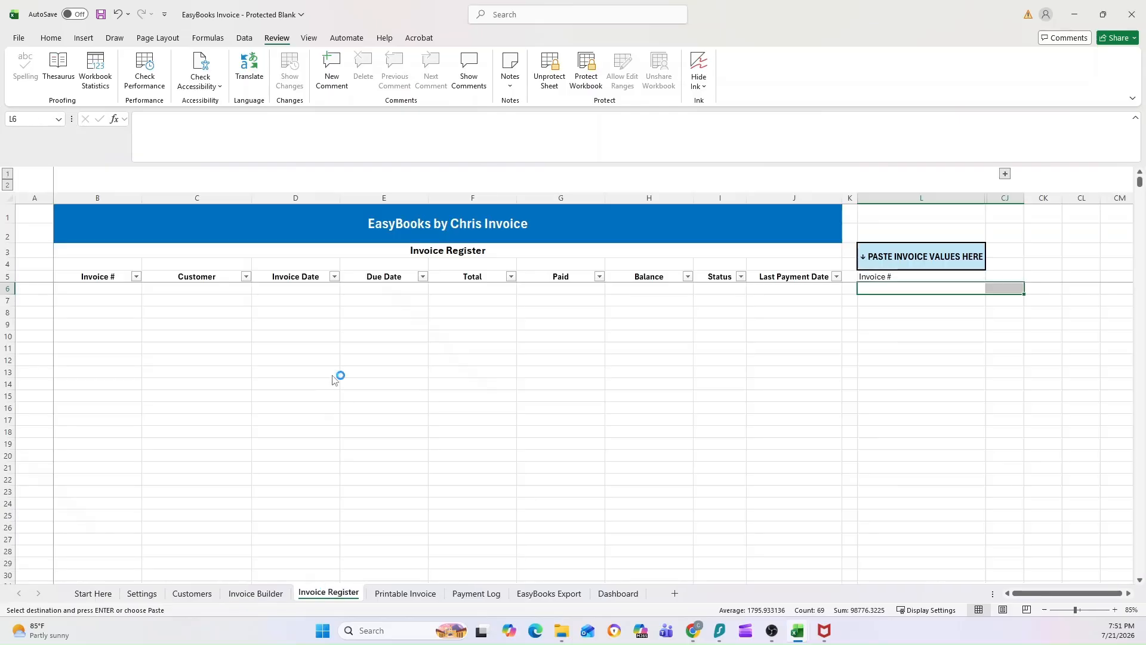
Paste the INV-1001 row as values into Invoice Register cell L6, then view the Printable Invoice.
left_click(895, 288)
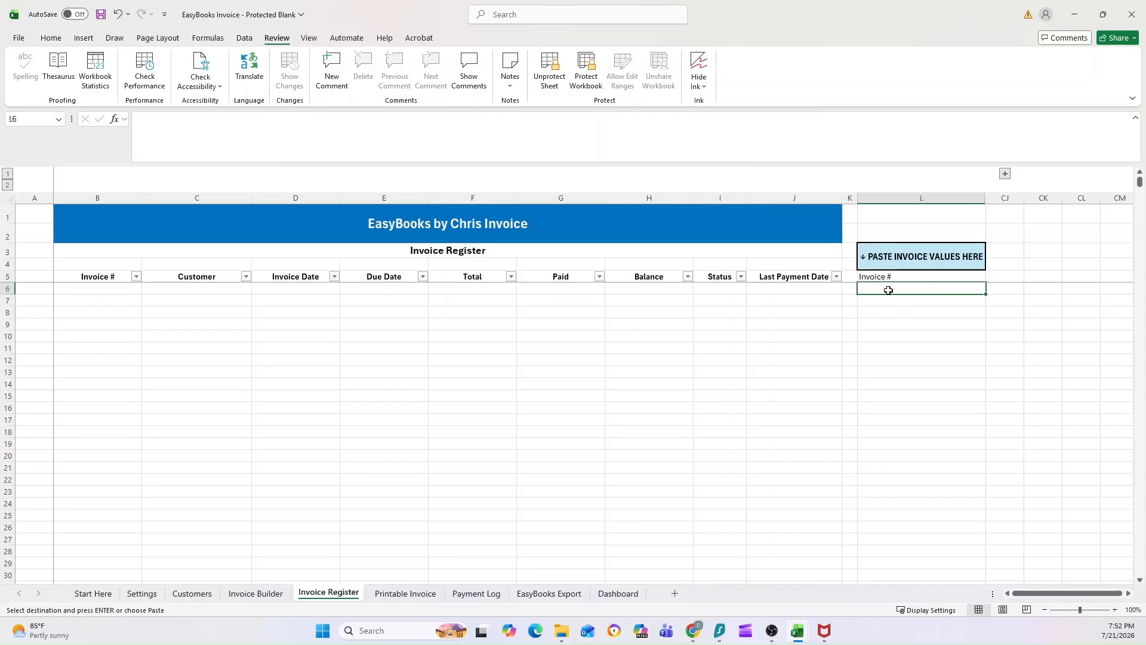
right_click(888, 289)
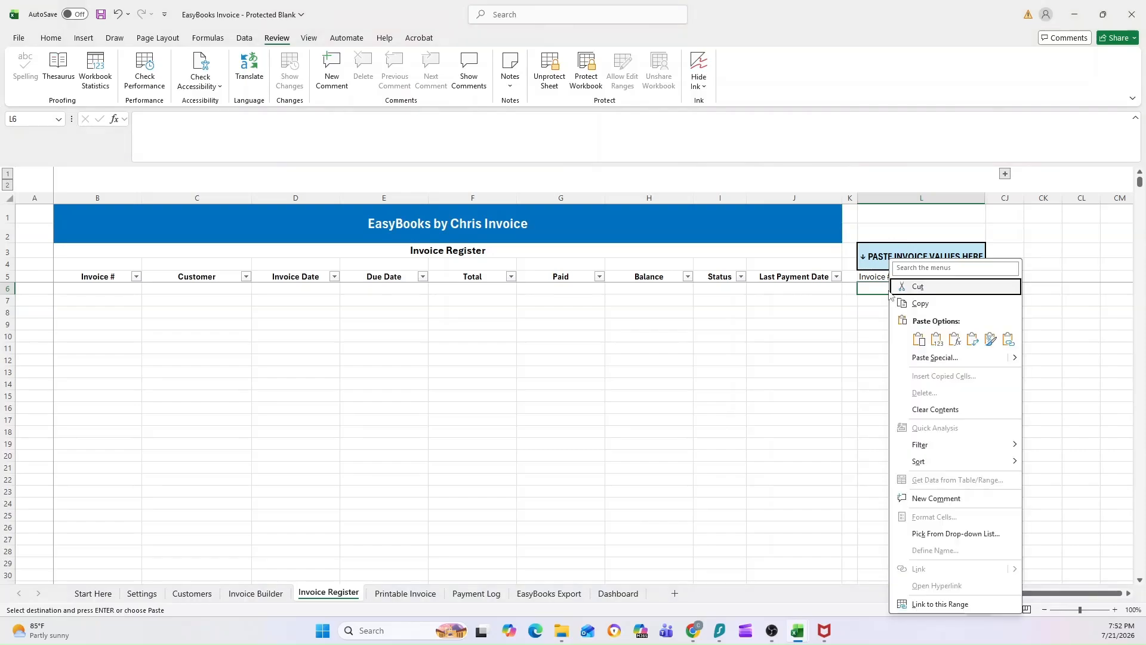
left_click(941, 345)
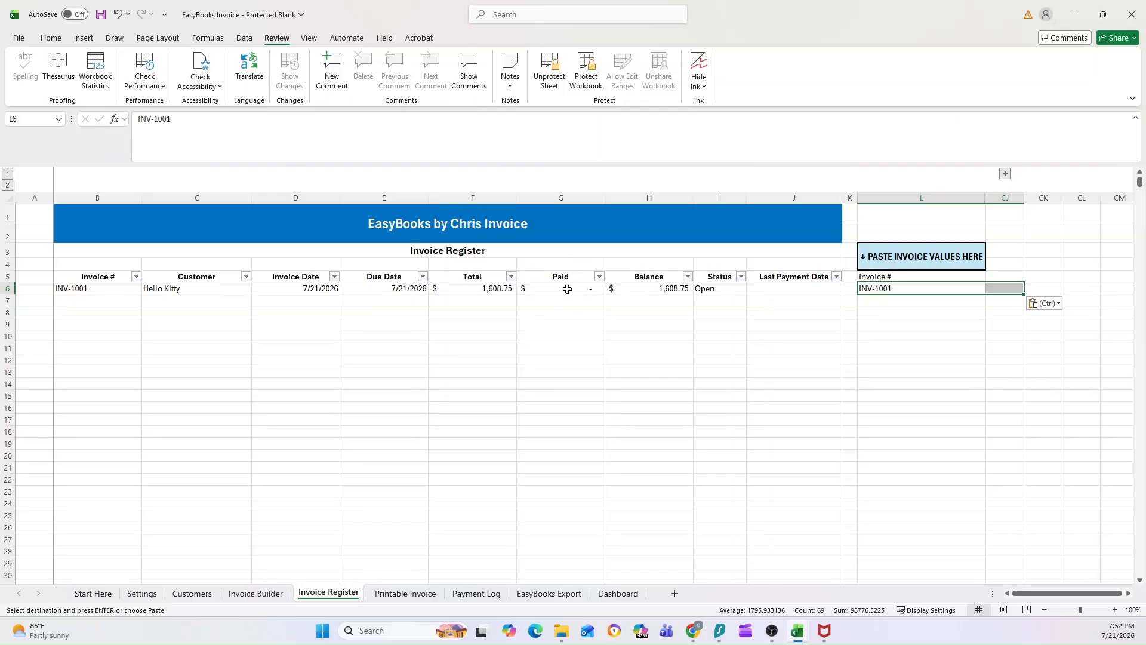
left_click(410, 592)
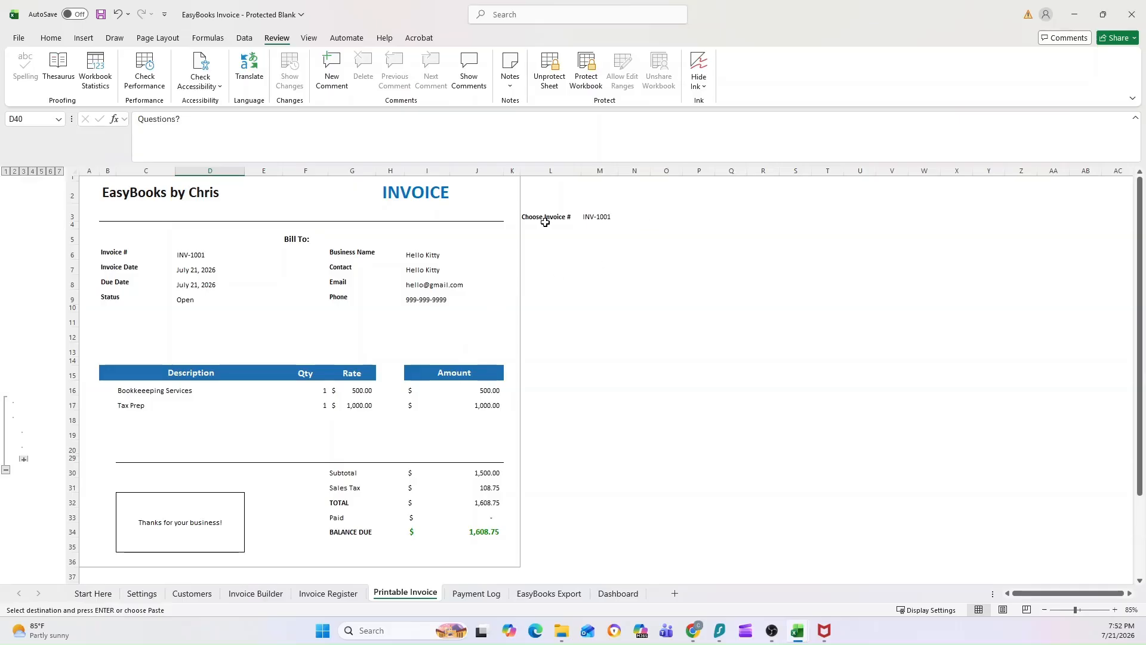
left_click_drag(534, 218, 606, 216)
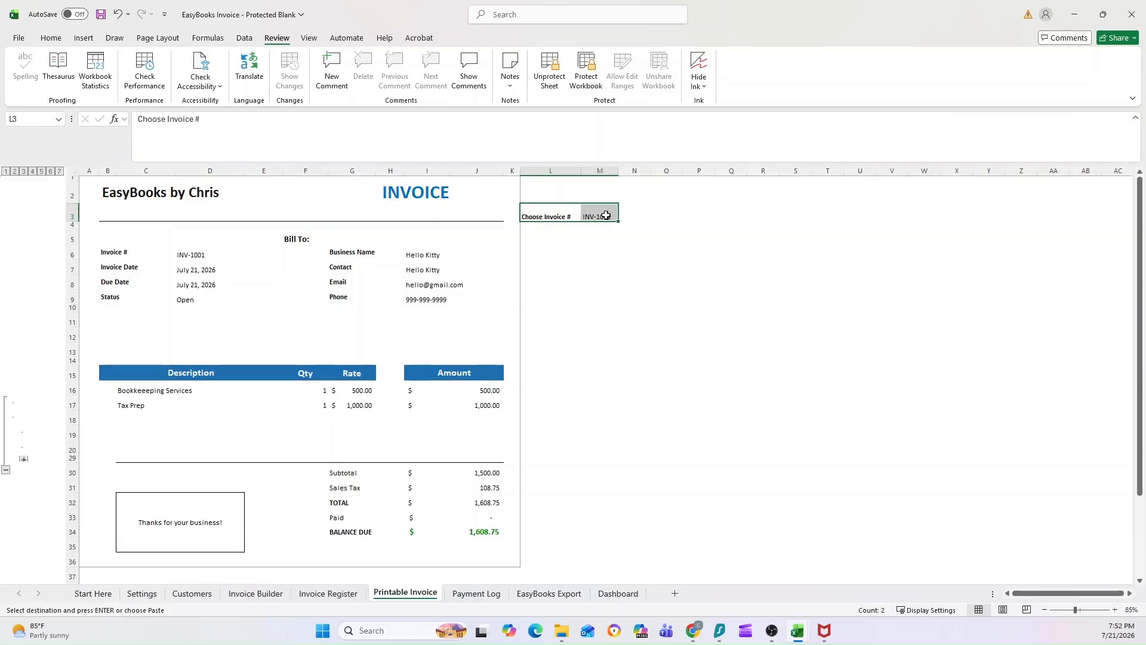
left_click(586, 216)
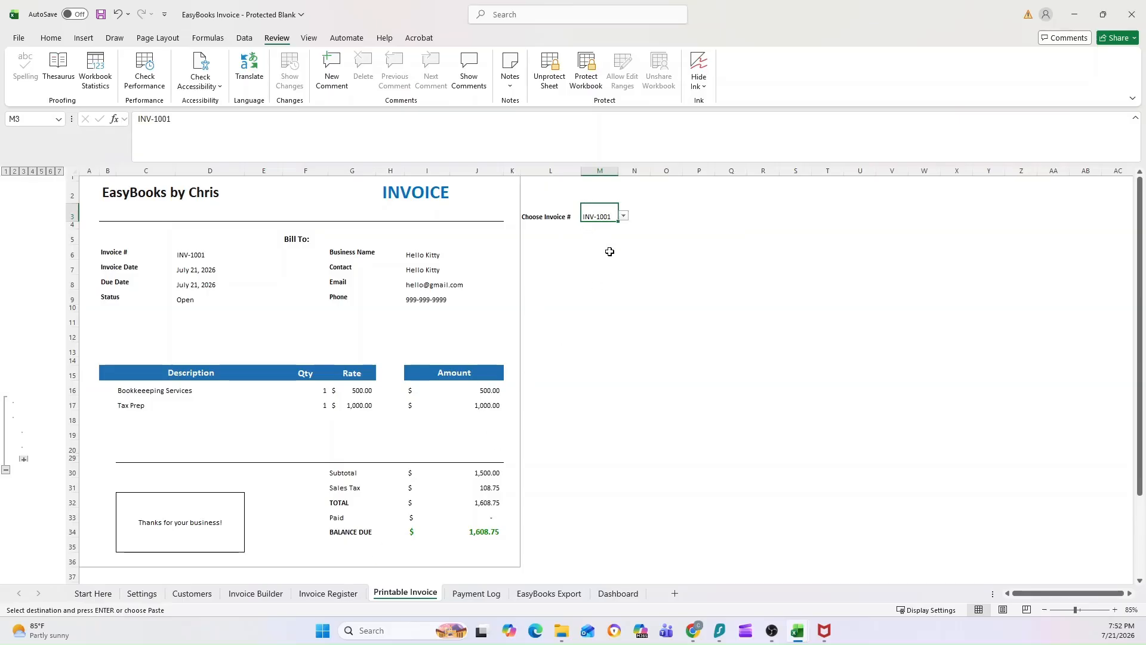
left_click(329, 593)
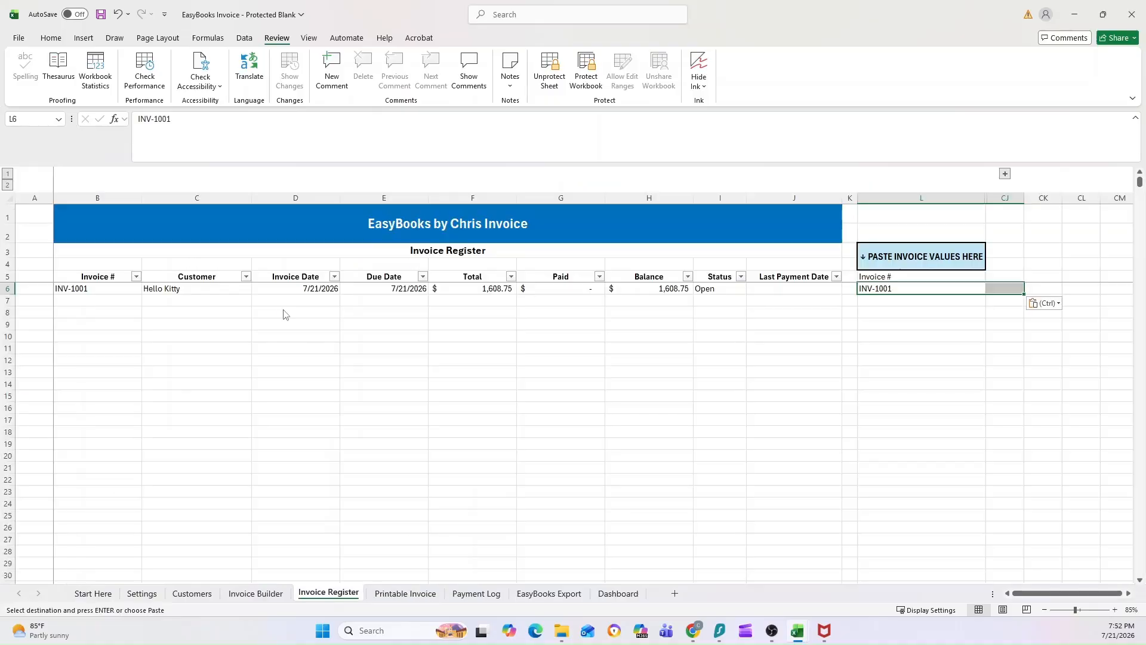
left_click(408, 591)
left_click(621, 217)
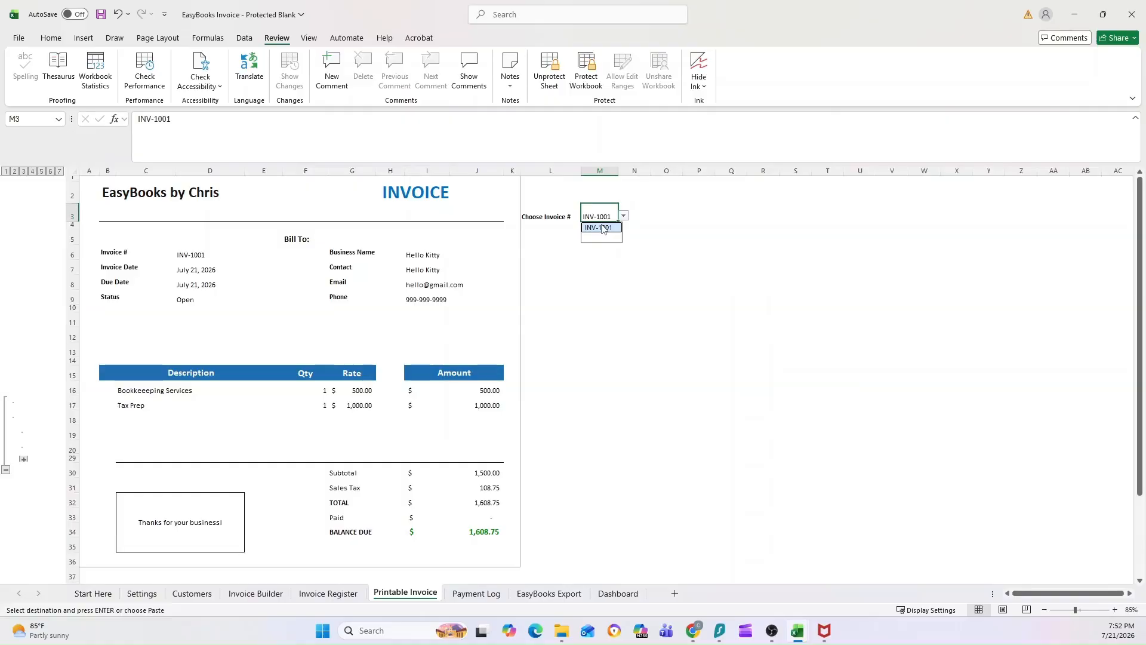
left_click(602, 227)
Adjust the invoice's row outline levels so rows 19, 20 and 29 show and empty line-item rows 21–28 stay hidden.
scroll(305, 295, "down", 2)
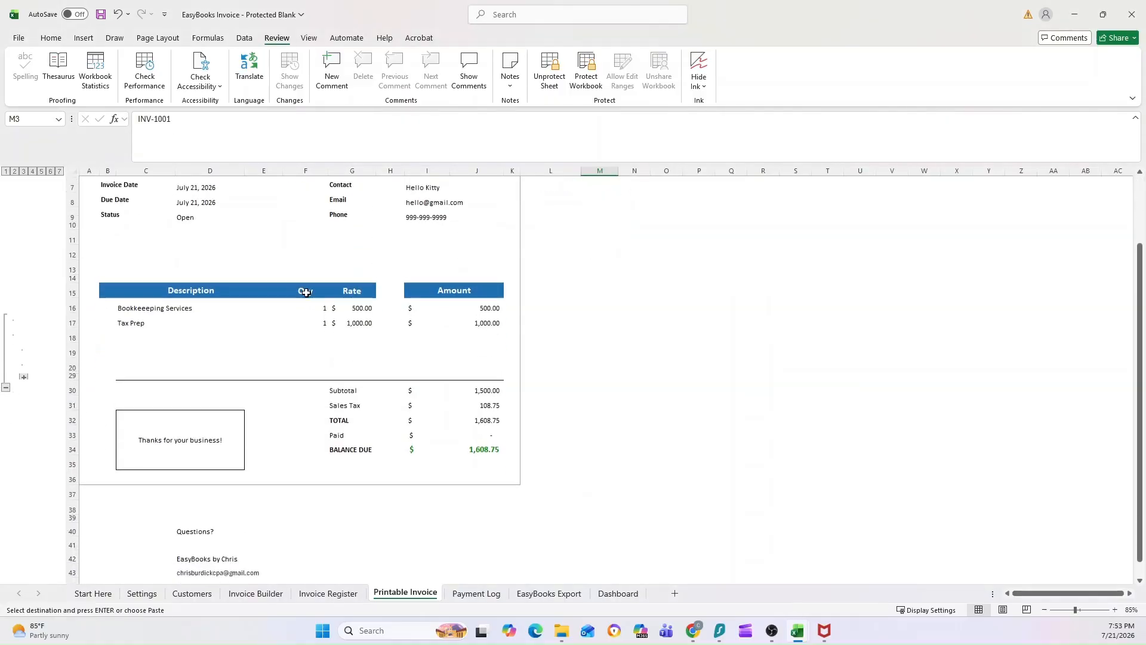
scroll(305, 293, "up", 2)
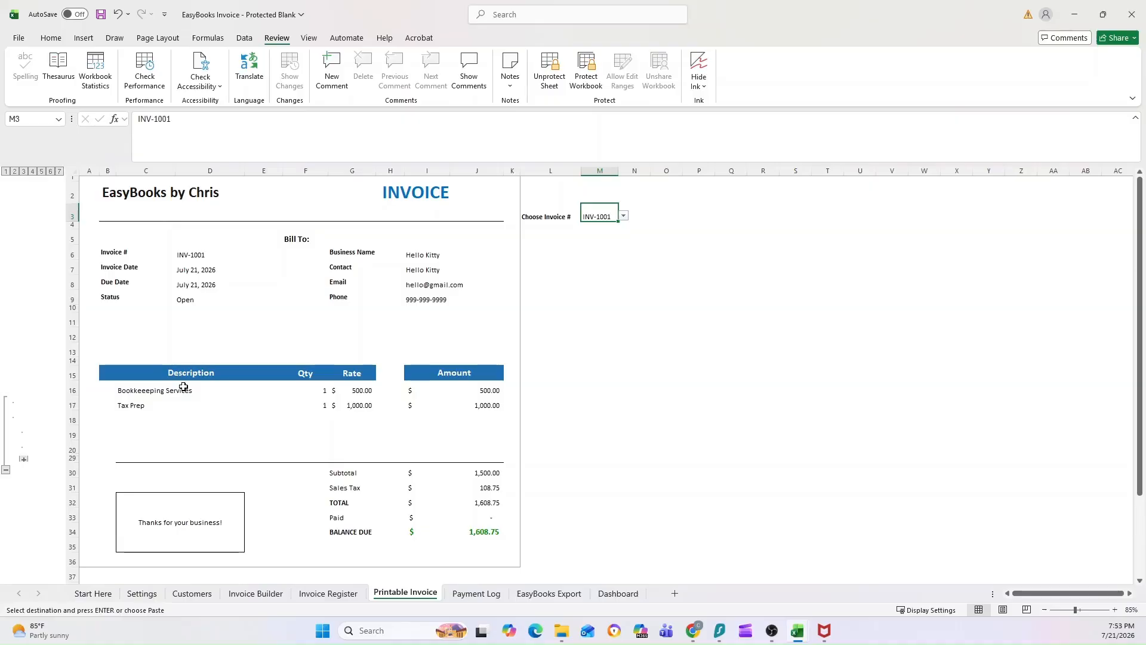
left_click(58, 171)
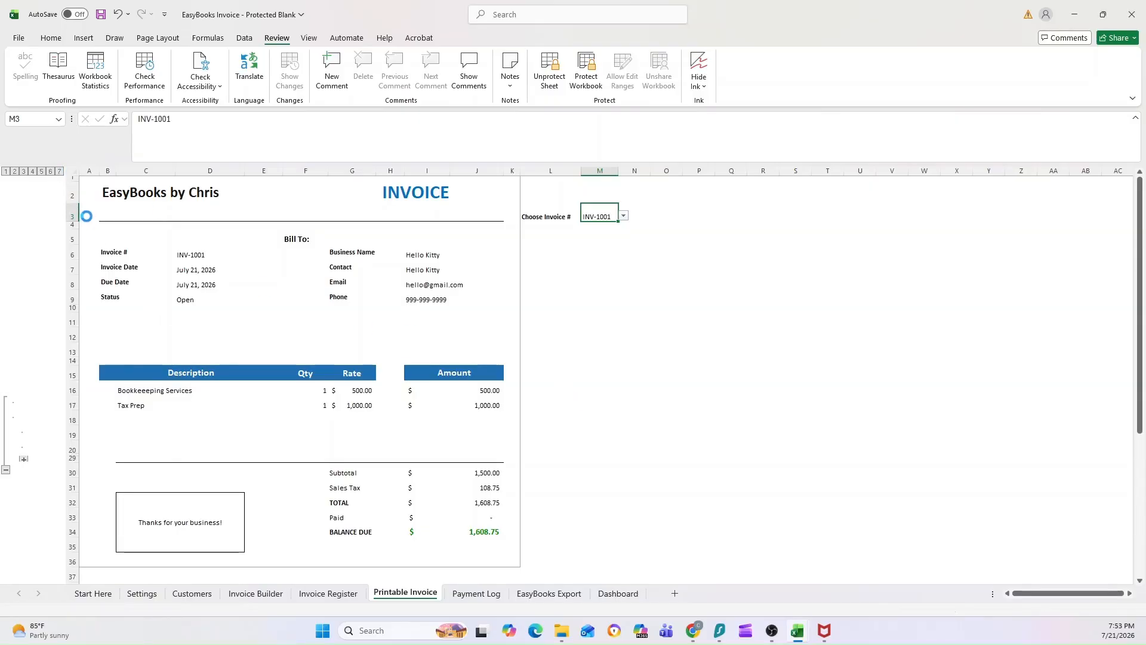
scroll(324, 275, "down", 1)
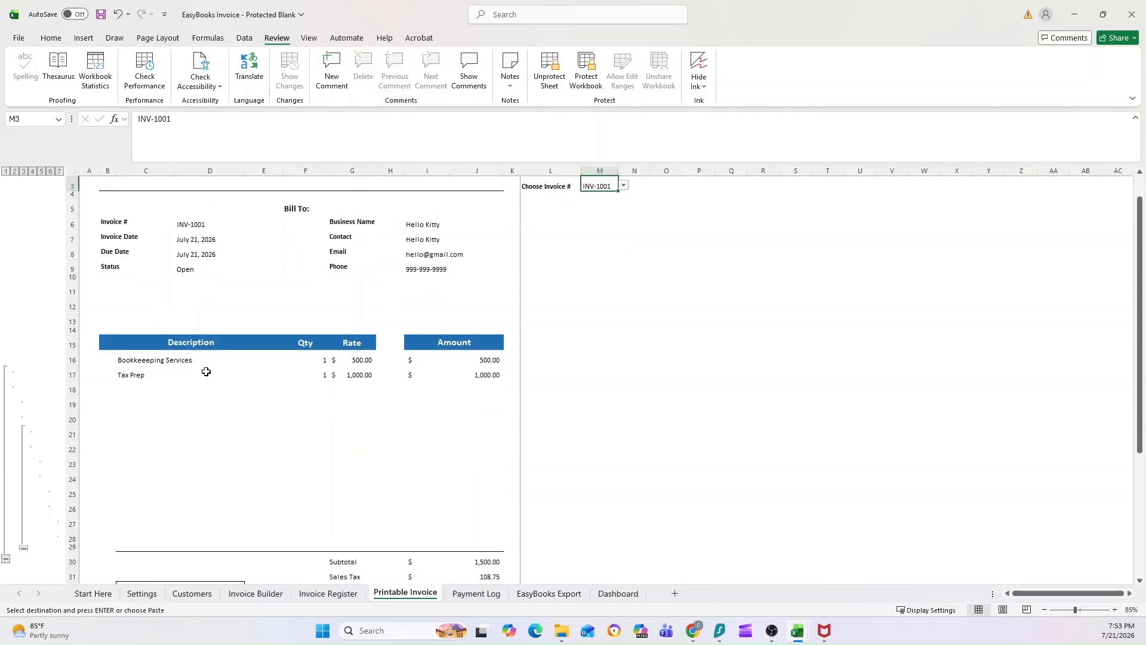
scroll(160, 250, "up", 1)
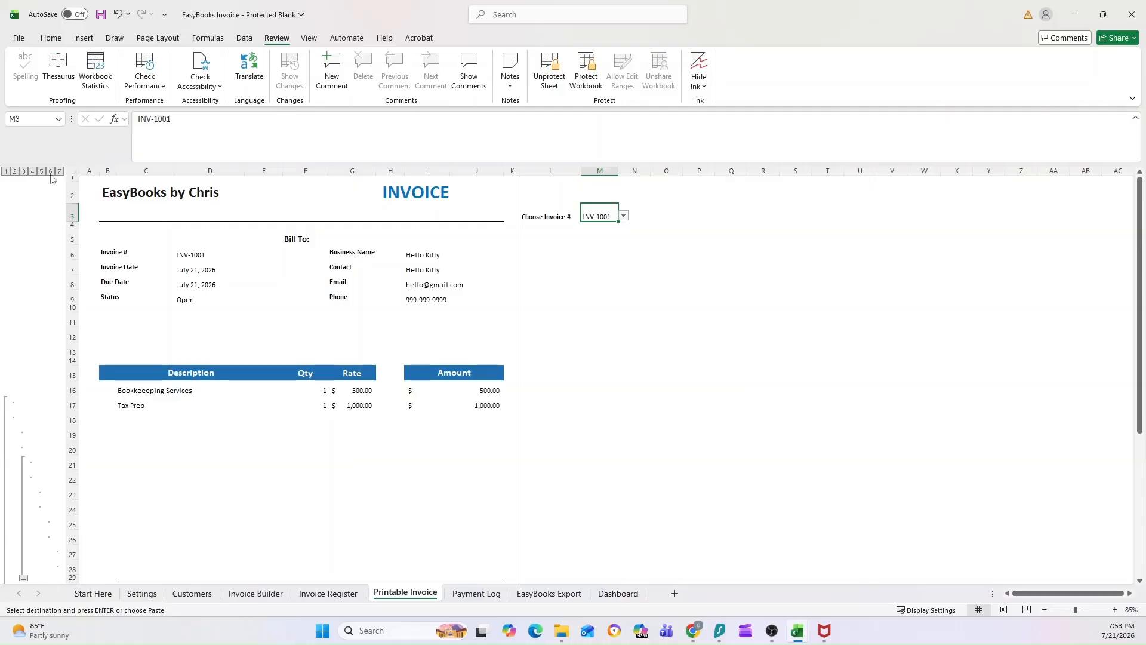
left_click(24, 172)
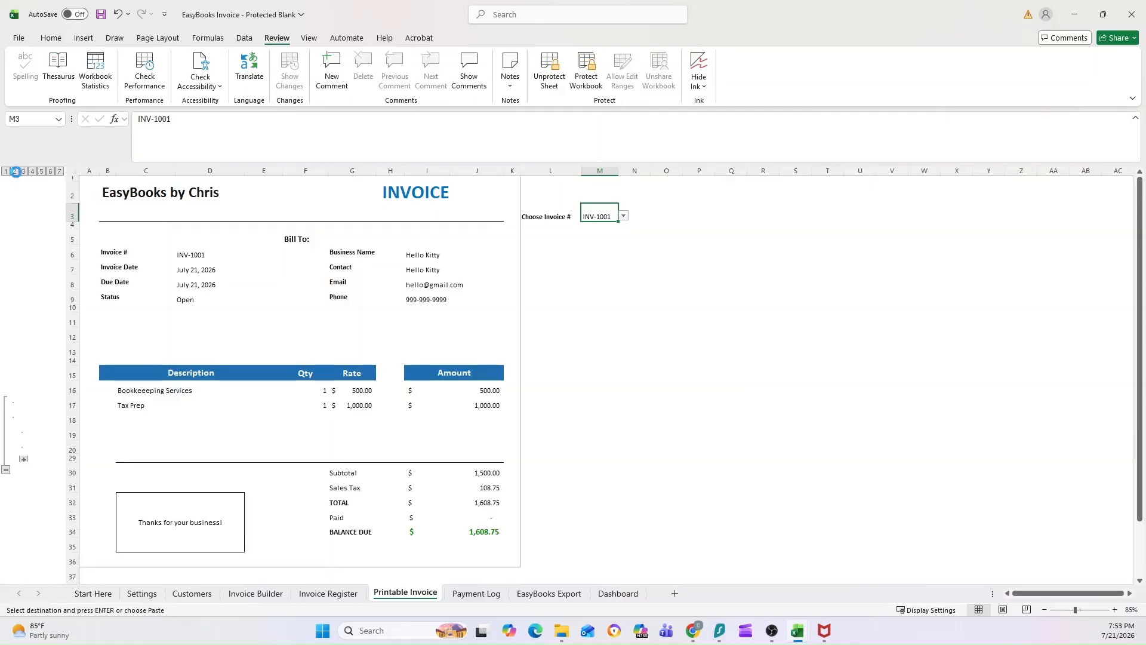
left_click(15, 172)
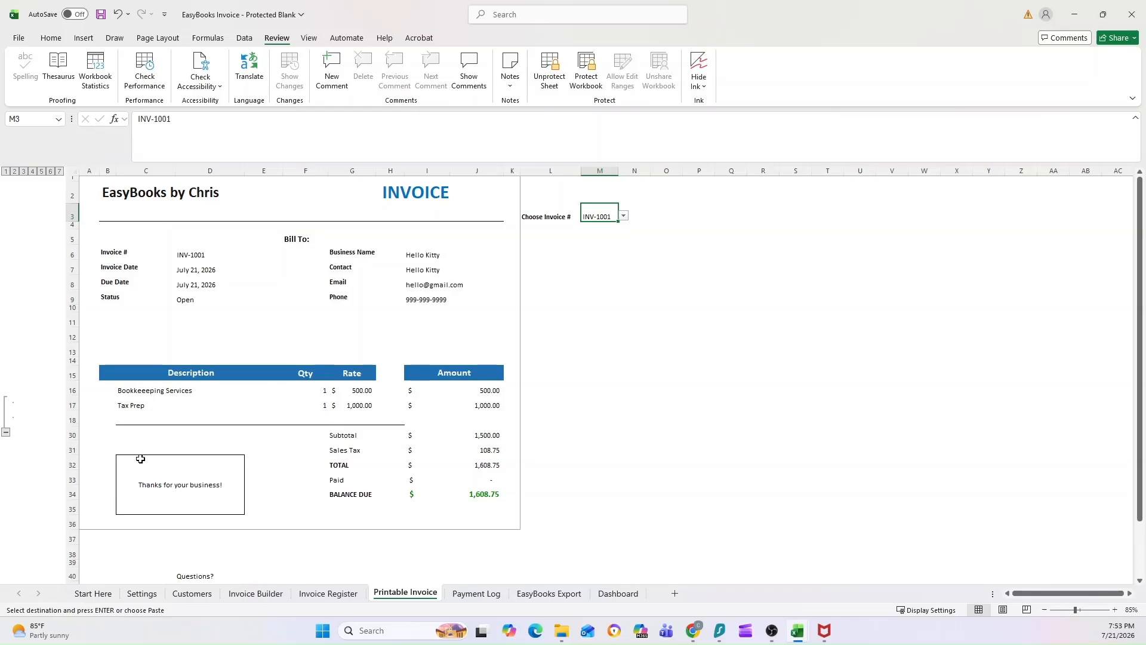
left_click(23, 172)
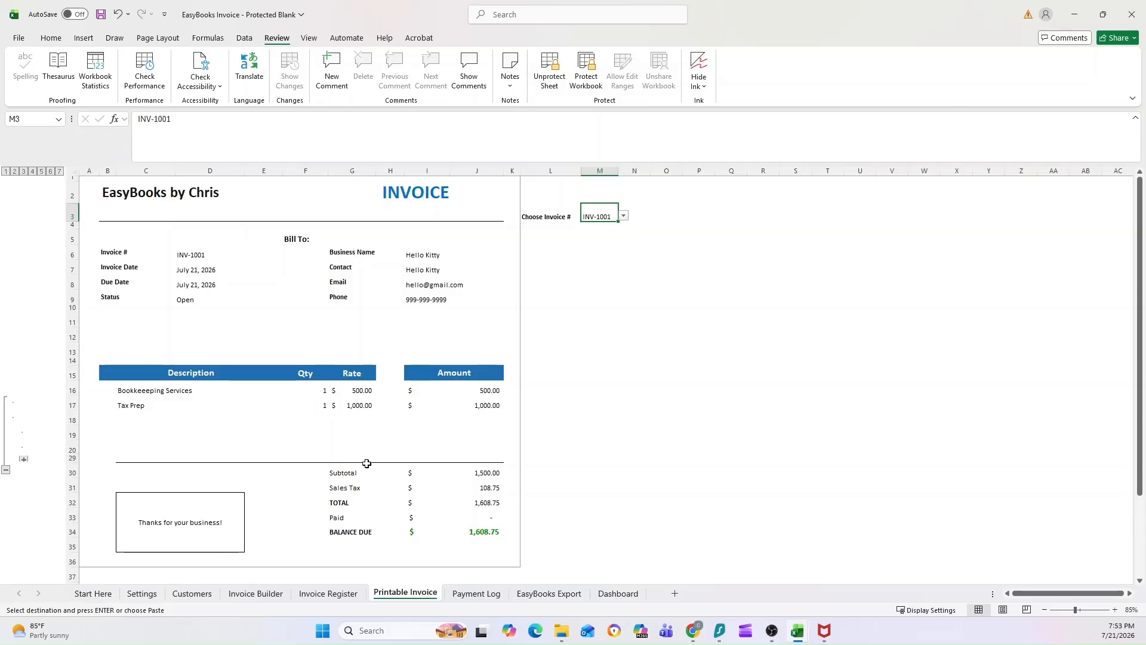
Preview INV-1001 for printing on one Letter portrait page via Microsoft Print to PDF.
scroll(475, 415, "down", 1)
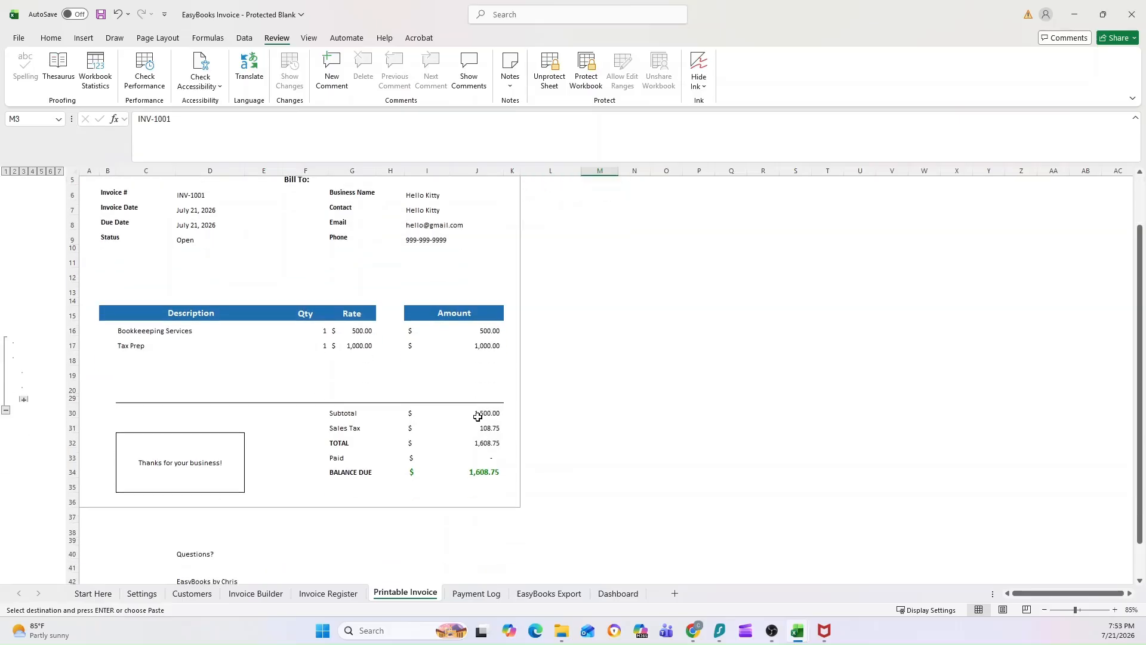
scroll(476, 414, "up", 1)
left_click(536, 304)
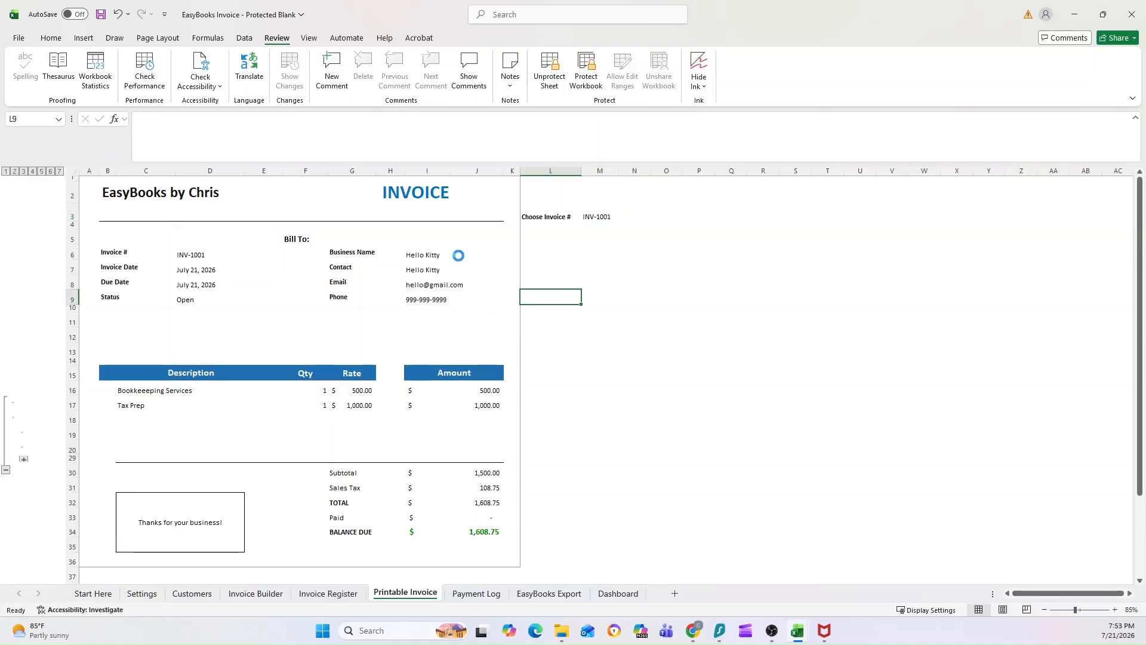
key("ctrl+p")
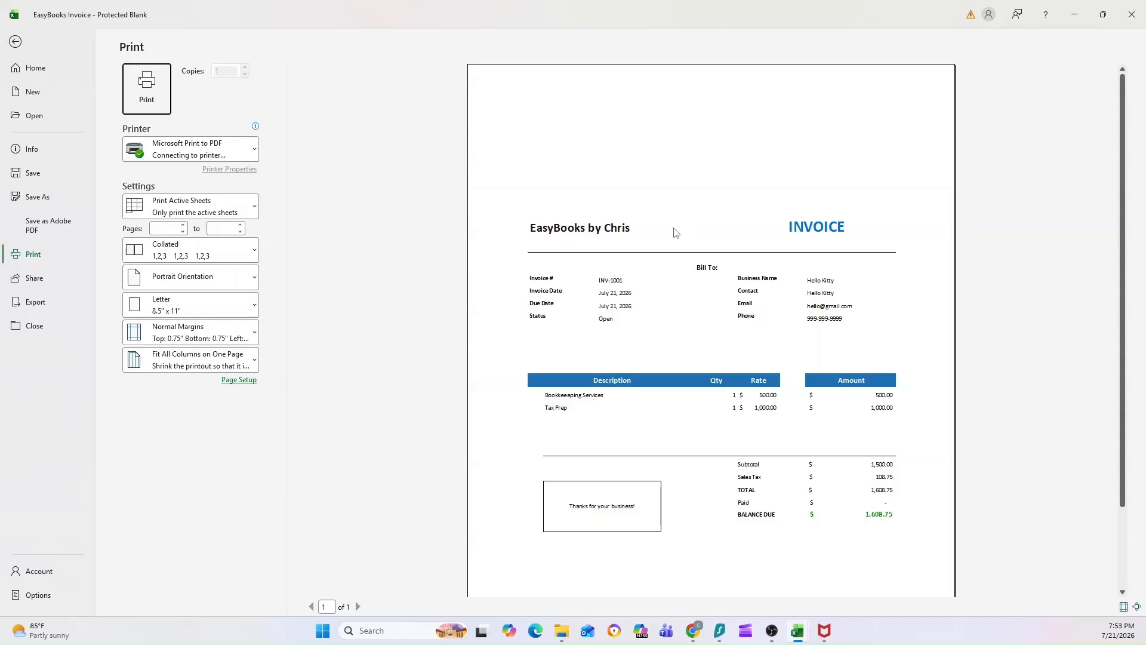
Review the INV-1001 PDF preview, then exit to the Printable Invoice showing a $1,608.75 balance due.
scroll(358, 251, "down", 1)
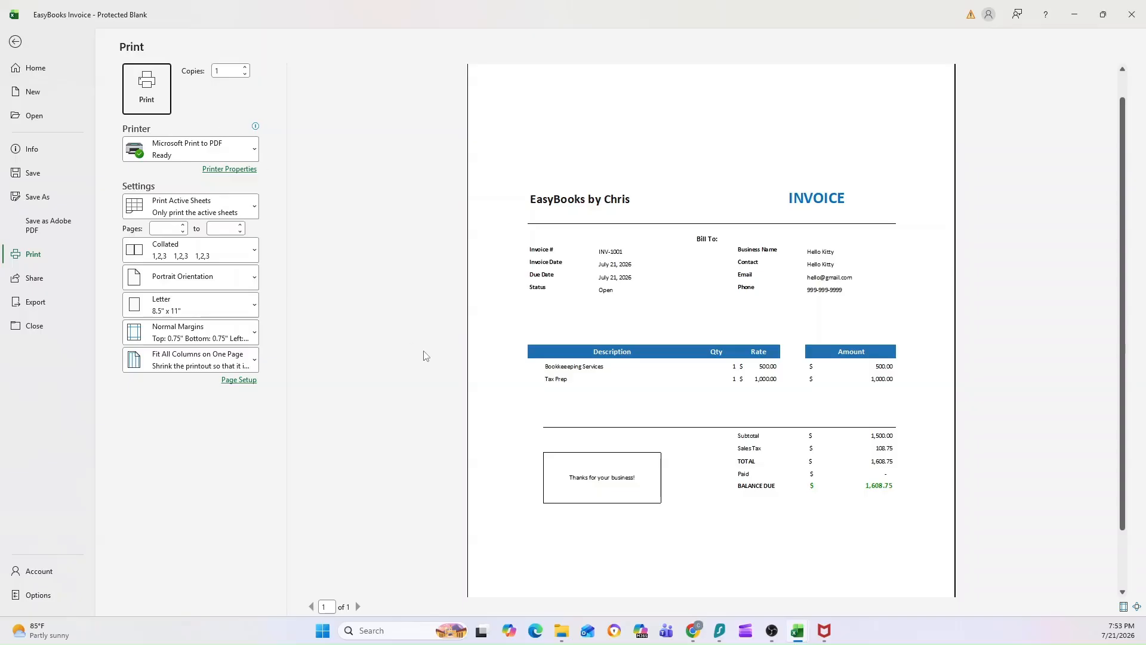
left_click(20, 43)
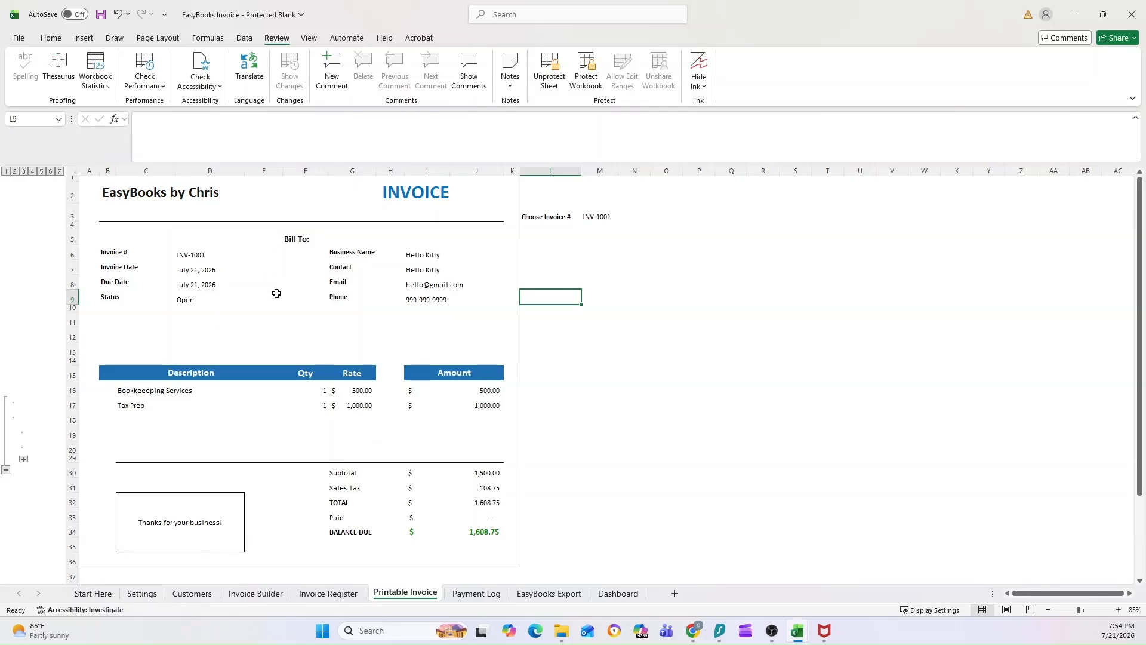
Look over the Payment Log and Dashboard sheets, then scroll Start Here to its Workbook Overview and Need Help sections.
left_click(471, 595)
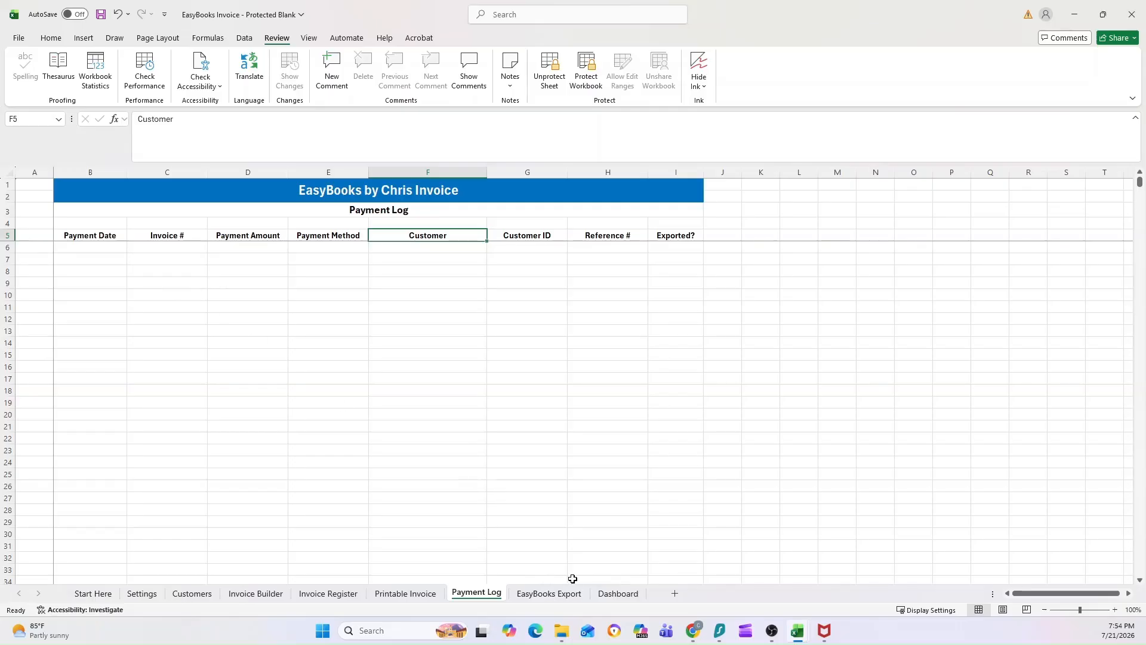
left_click(597, 594)
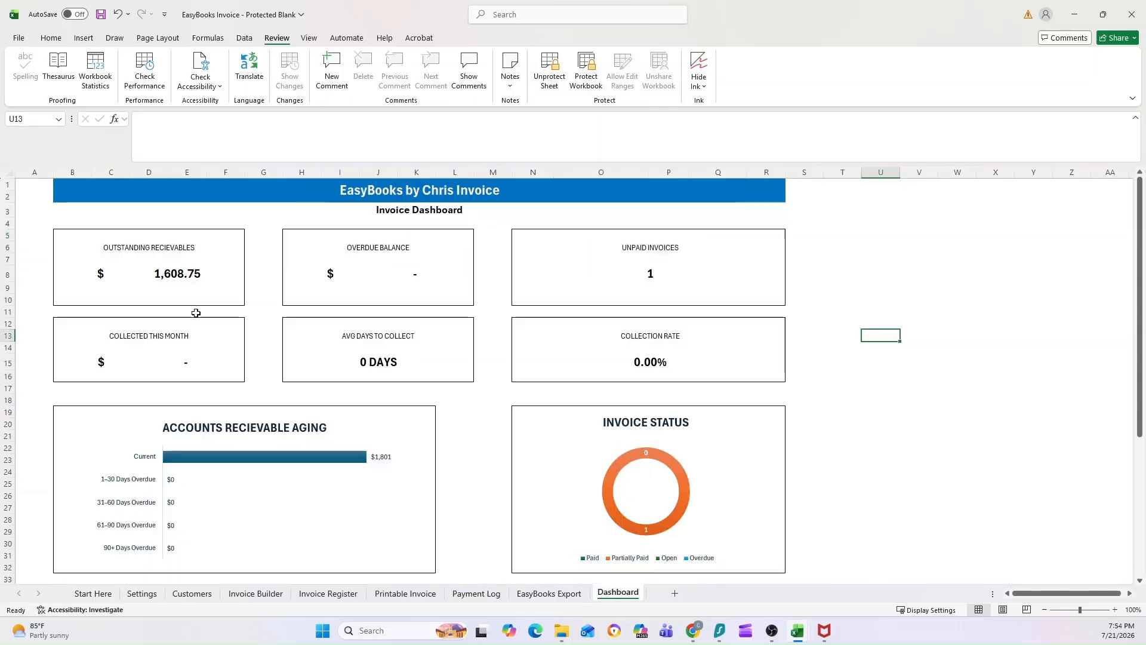
left_click(93, 593)
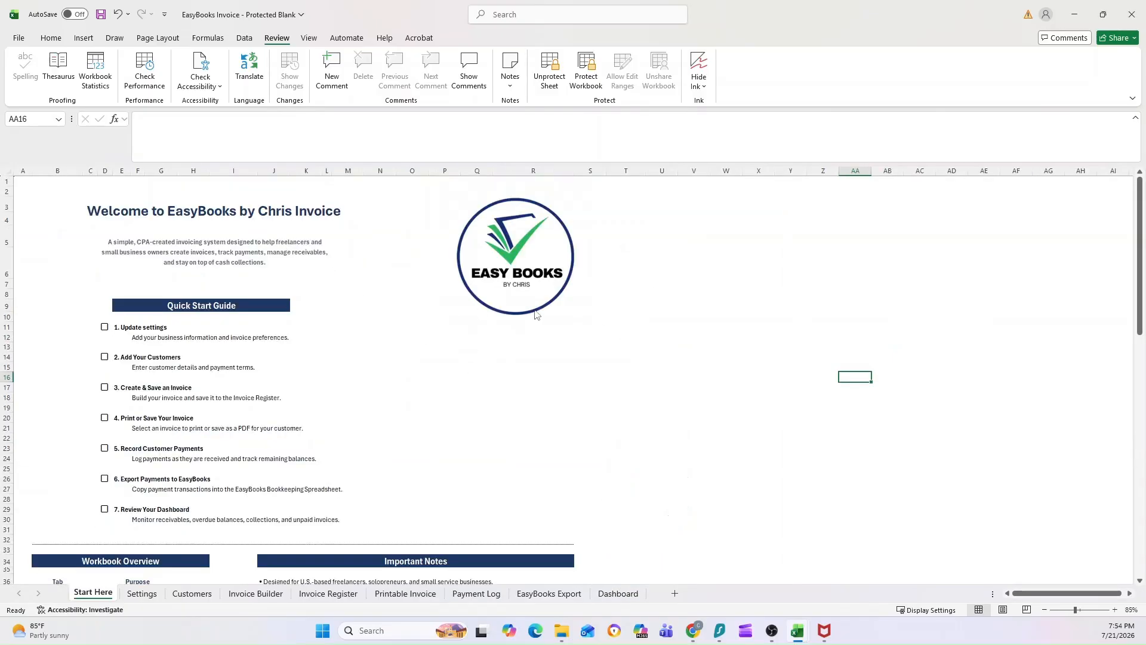
scroll(568, 396, "down", 2)
scroll(567, 397, "down", 4)
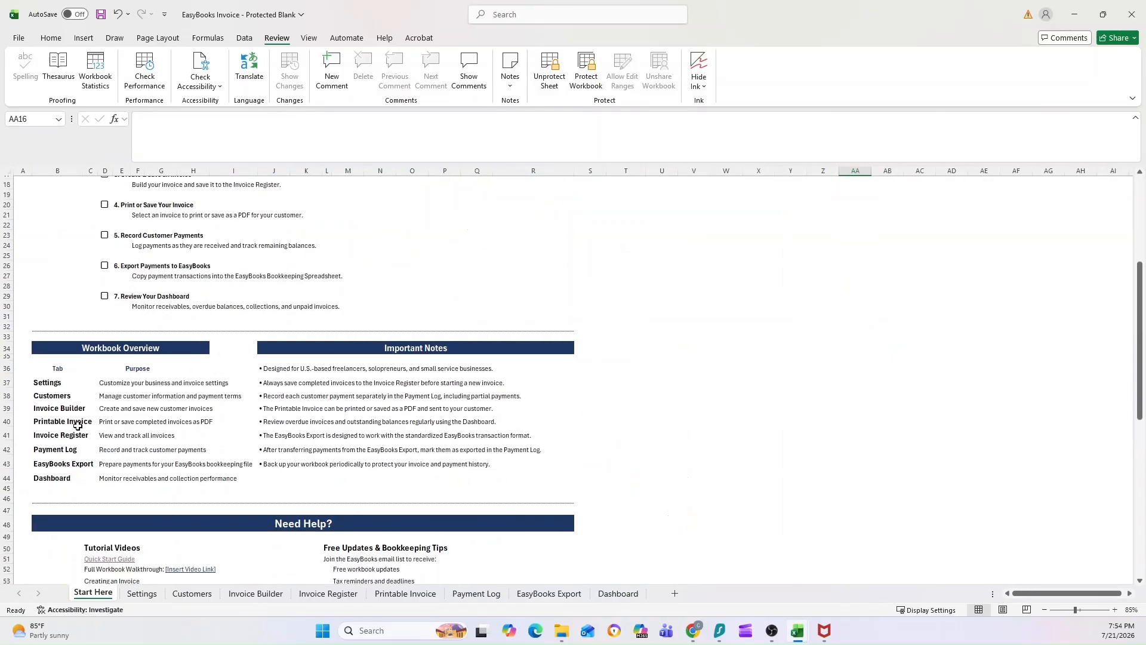
scroll(78, 425, "down", 4)
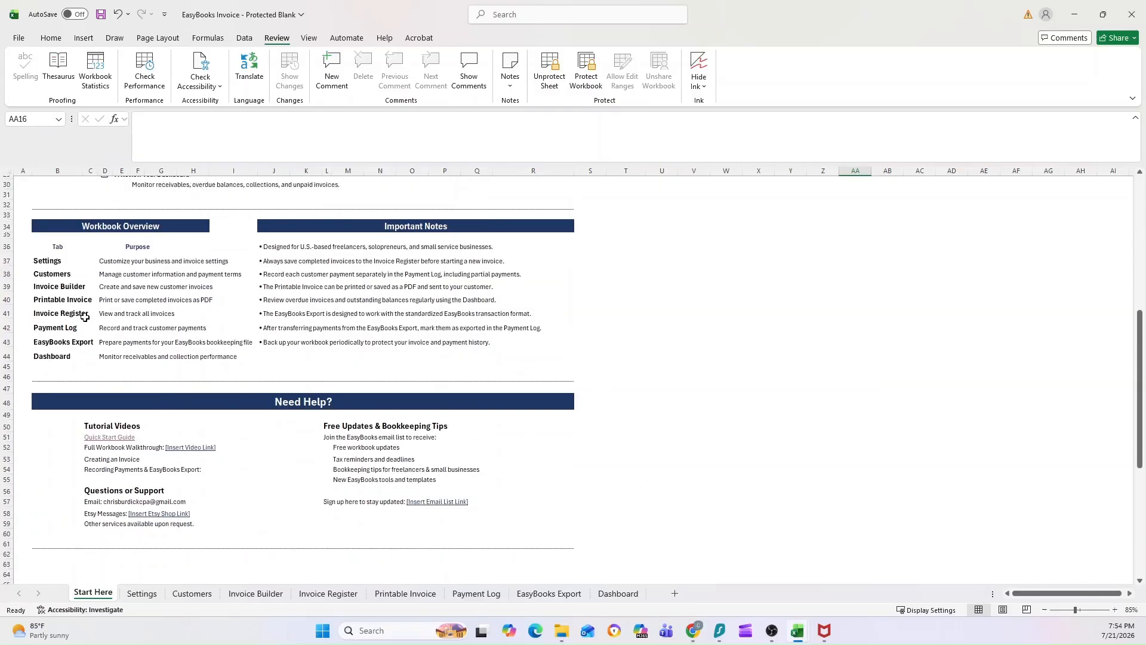